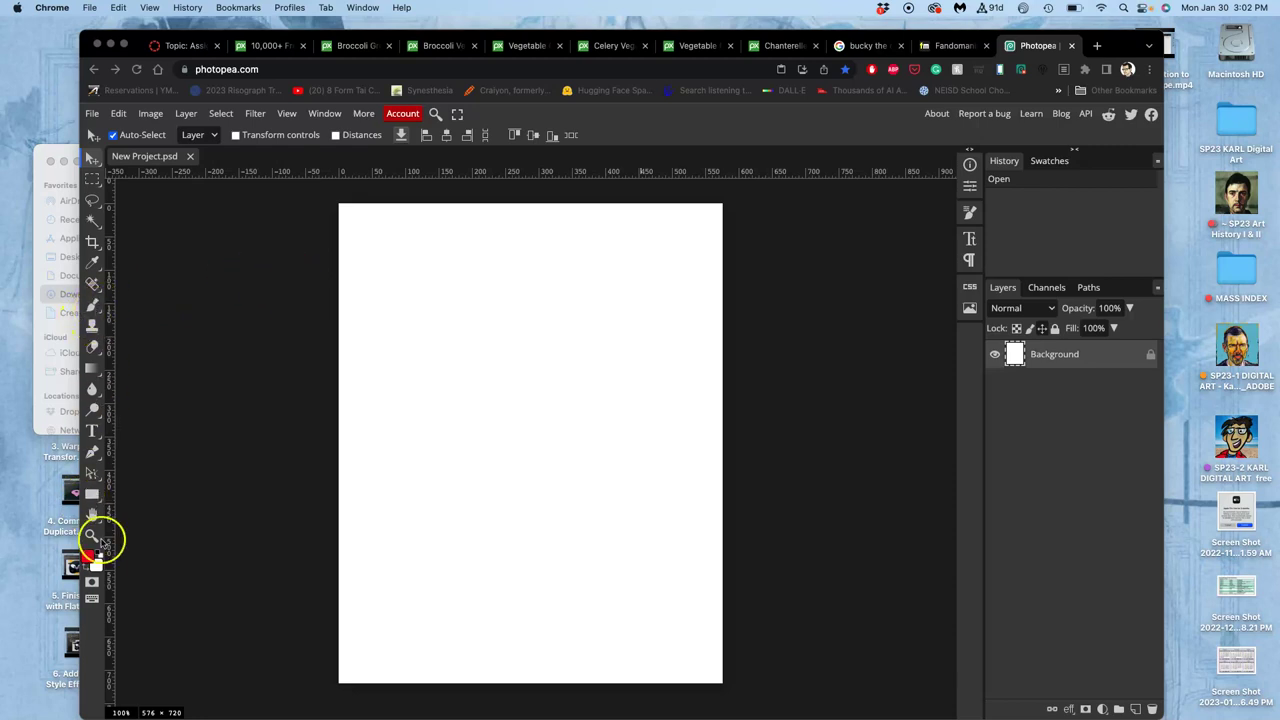
# Add a transparent Layer 1 above the white Background and pick the Brush tool
pyautogui.click(98, 556)
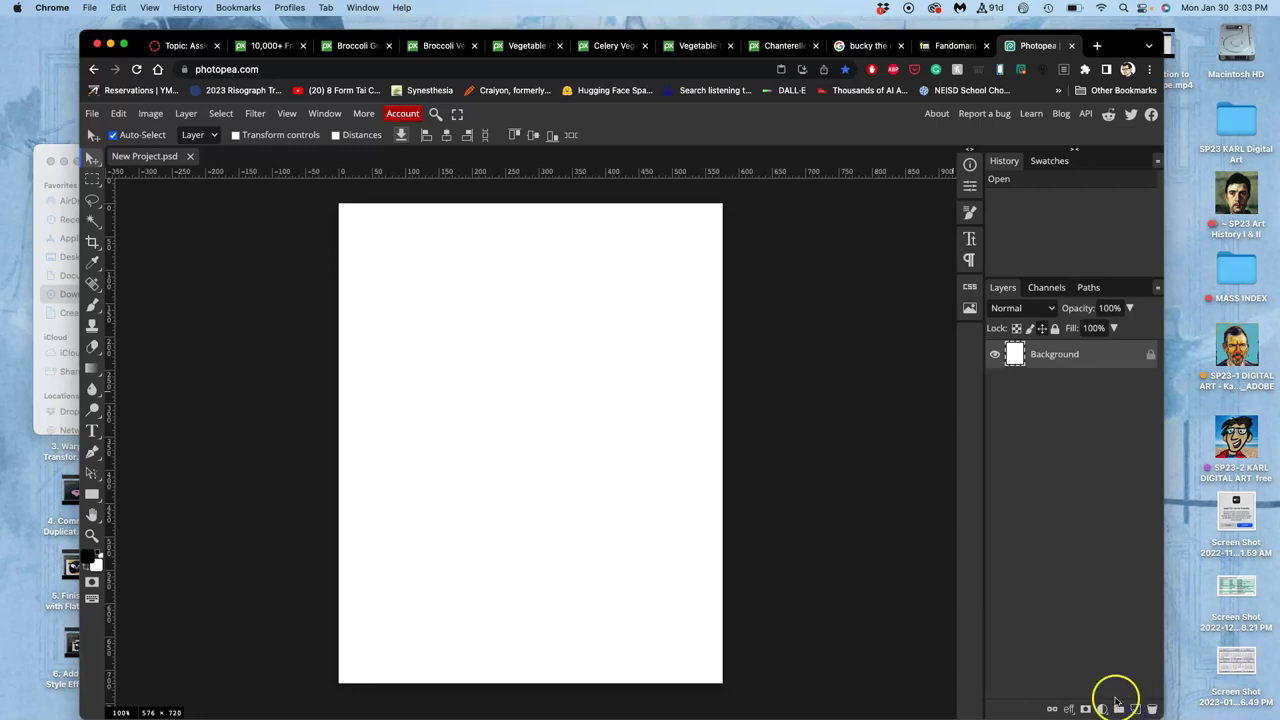
pyautogui.click(1135, 709)
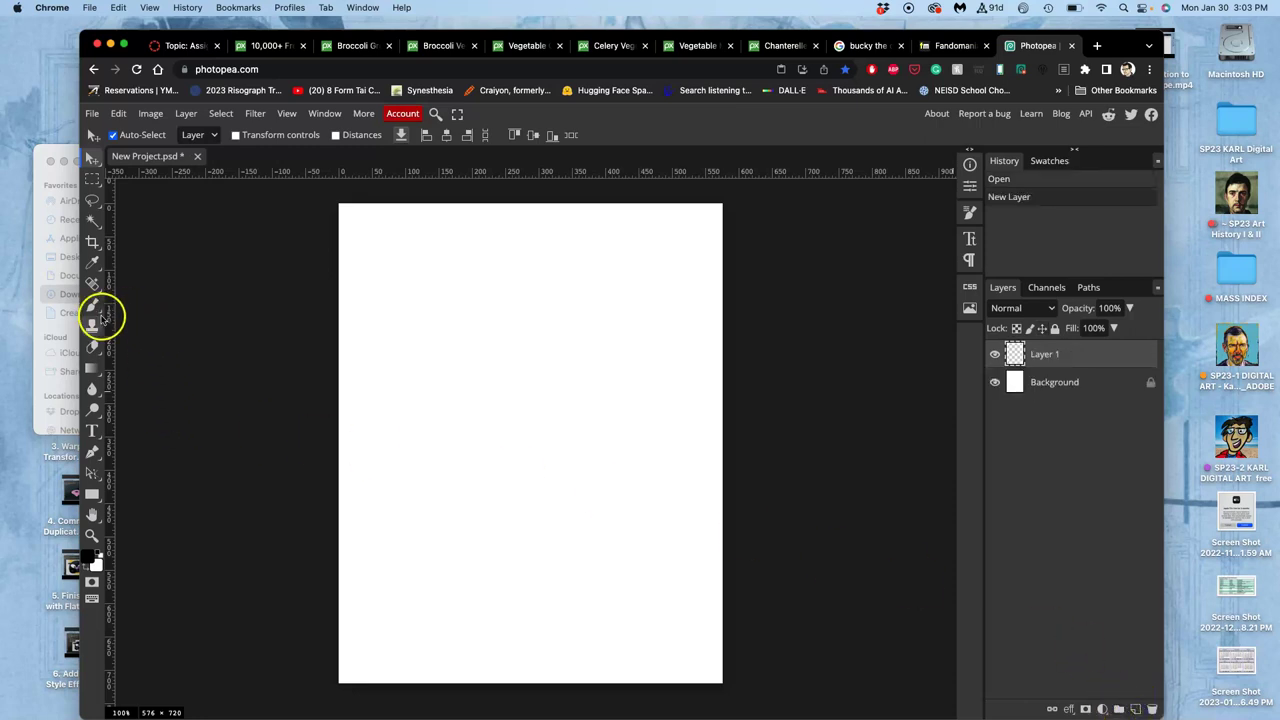
pyautogui.click(95, 311)
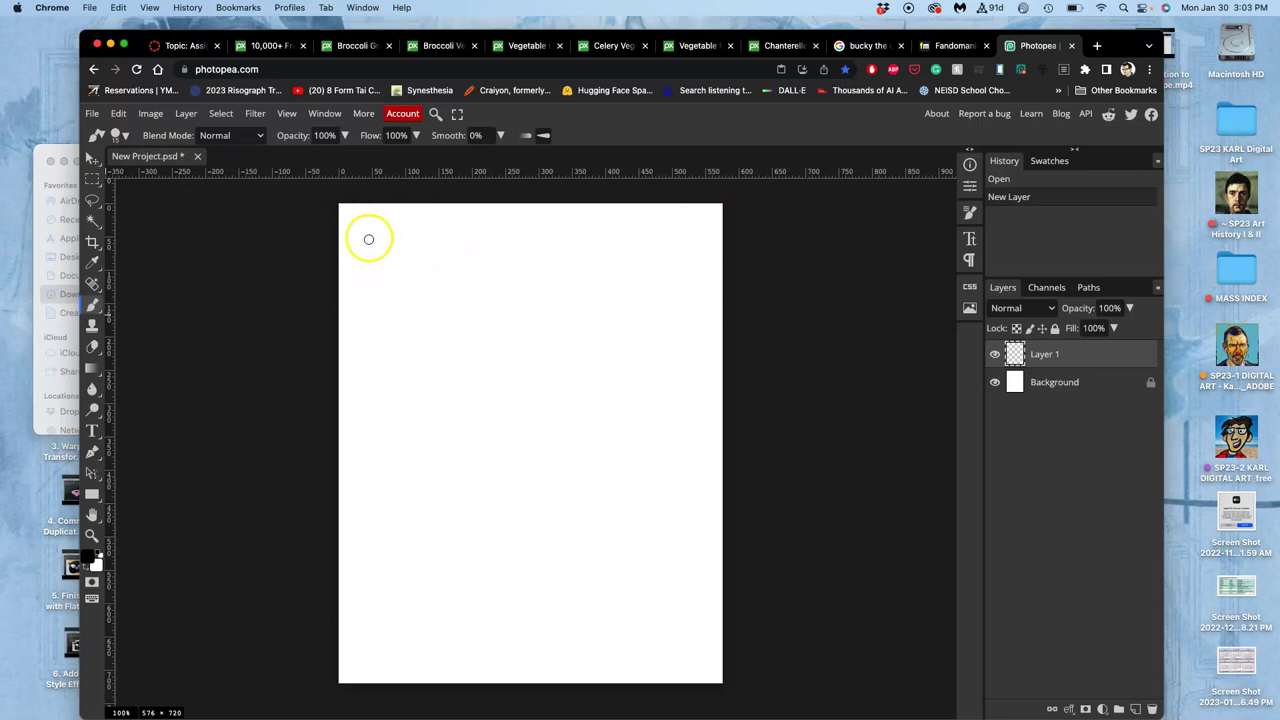
# Brush the tall upper-left frame and the wide lower frame, and begin the title at top right
pyautogui.moveTo(370, 237)
pyautogui.mouseDown()
pyautogui.moveTo(371, 430)
pyautogui.moveTo(387, 448)
pyautogui.moveTo(497, 451)
pyautogui.moveTo(500, 226)
pyautogui.moveTo(369, 226)
pyautogui.mouseUp()
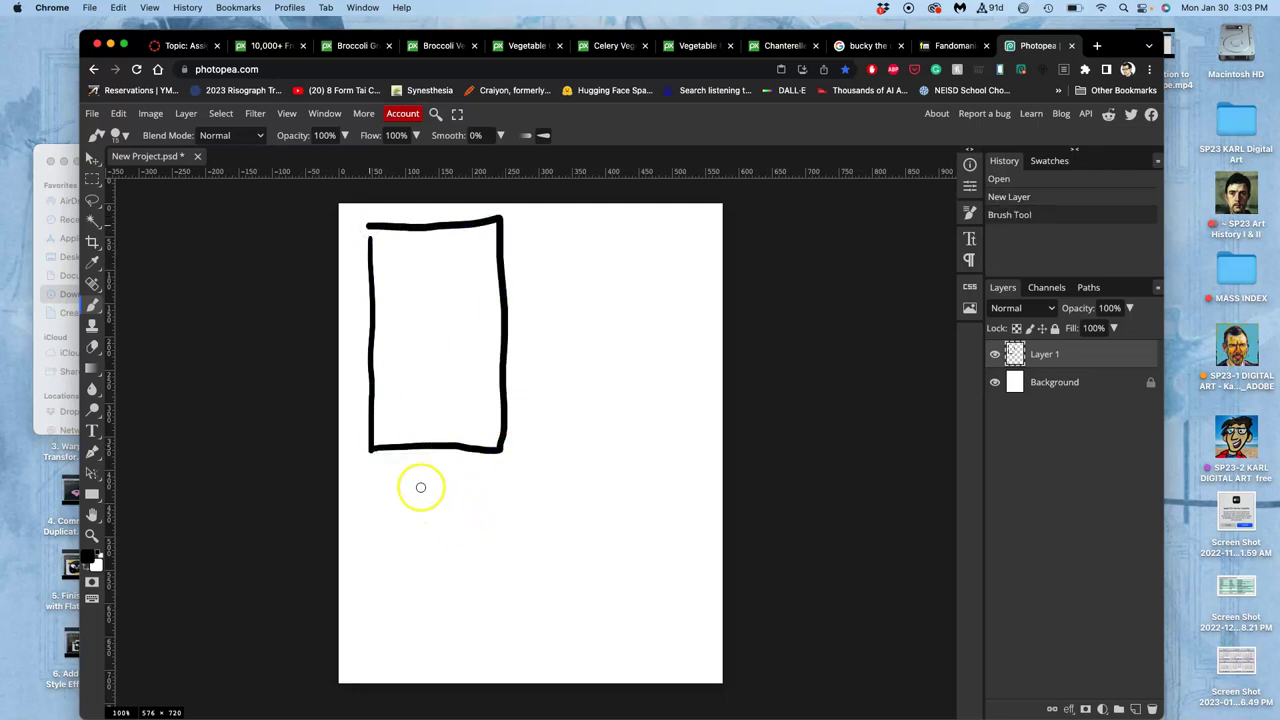
pyautogui.moveTo(423, 486)
pyautogui.mouseDown()
pyautogui.moveTo(420, 609)
pyautogui.moveTo(549, 654)
pyautogui.moveTo(703, 659)
pyautogui.moveTo(693, 513)
pyautogui.moveTo(424, 489)
pyautogui.mouseUp()
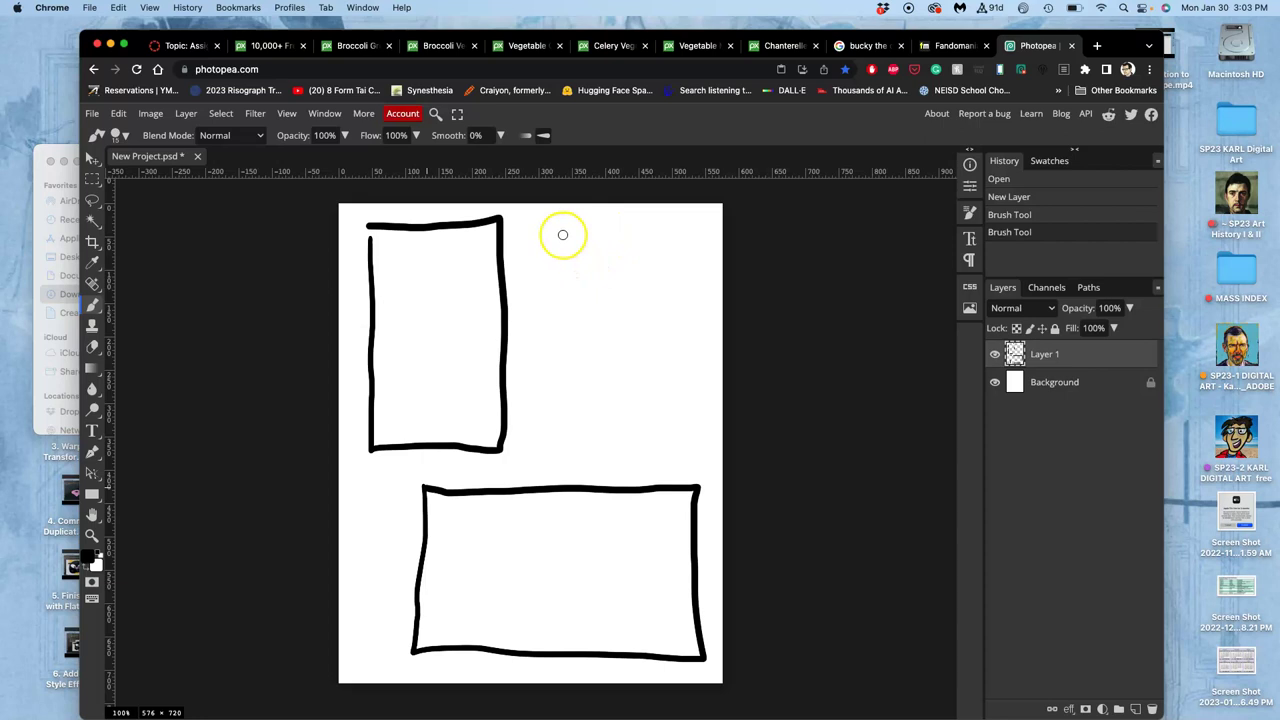
pyautogui.moveTo(549, 230)
pyautogui.mouseDown()
pyautogui.moveTo(598, 255)
pyautogui.moveTo(601, 234)
pyautogui.moveTo(610, 255)
pyautogui.moveTo(620, 239)
pyautogui.moveTo(610, 222)
pyautogui.moveTo(624, 233)
pyautogui.moveTo(639, 217)
pyautogui.moveTo(700, 206)
pyautogui.mouseUp()
# Underline the VeggieLand title and write the '- Jungle' note beneath it
pyautogui.moveTo(548, 277); pyautogui.dragTo(709, 220)
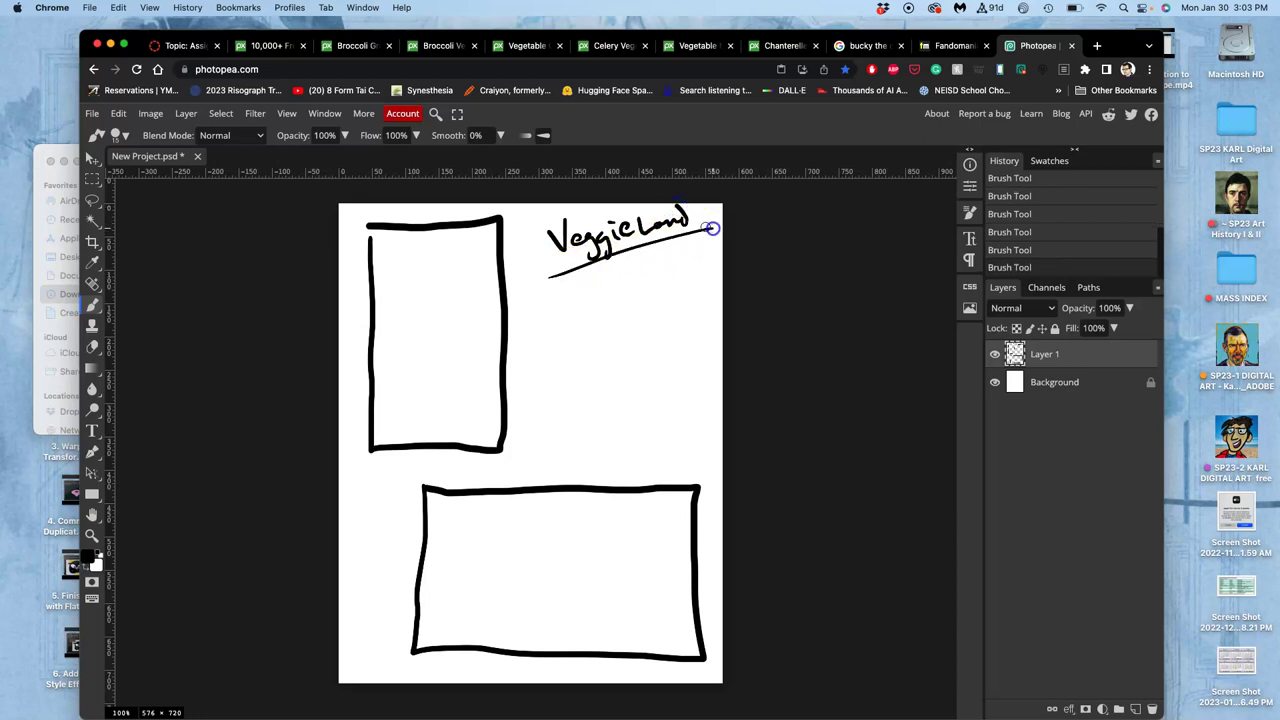
pyautogui.moveTo(561, 298); pyautogui.dragTo(575, 293)
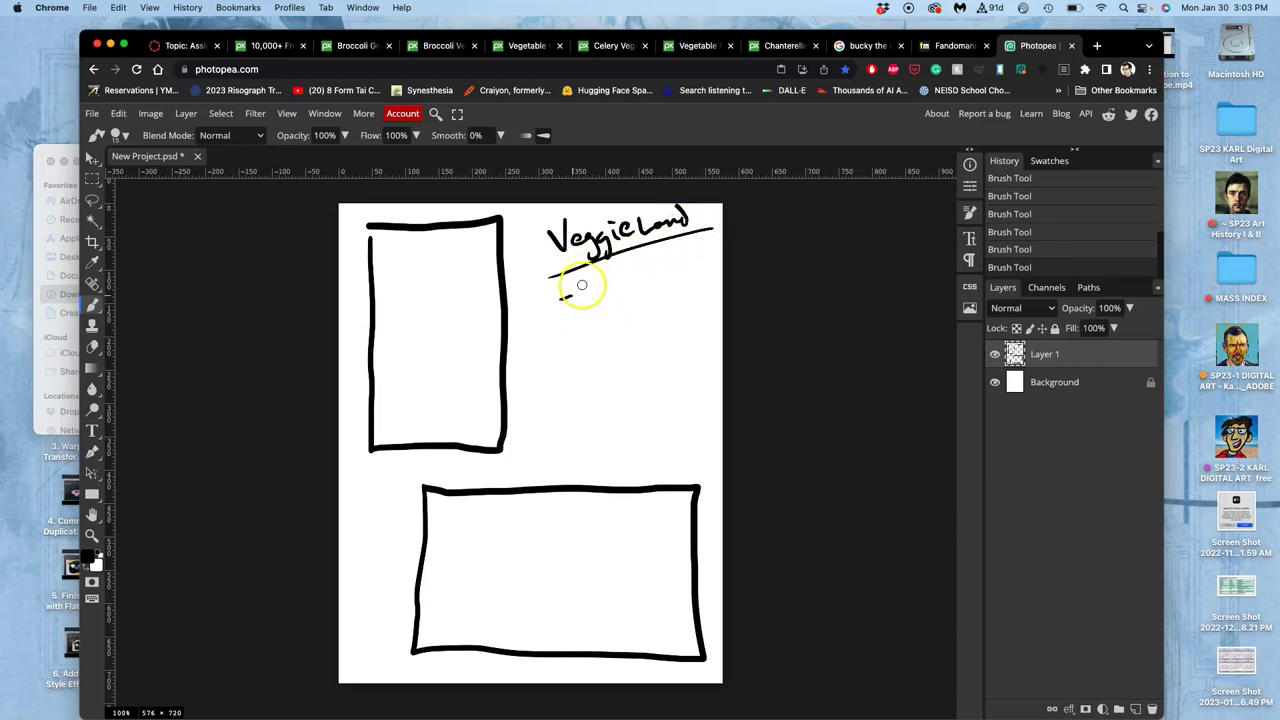
pyautogui.moveTo(582, 284)
pyautogui.mouseDown()
pyautogui.moveTo(633, 283)
pyautogui.moveTo(638, 295)
pyautogui.moveTo(680, 266)
pyautogui.mouseUp()
# Write the 'foreground big trees (celery)' and 'middle mushroom soup lake' notes
pyautogui.moveTo(561, 342); pyautogui.dragTo(577, 339)
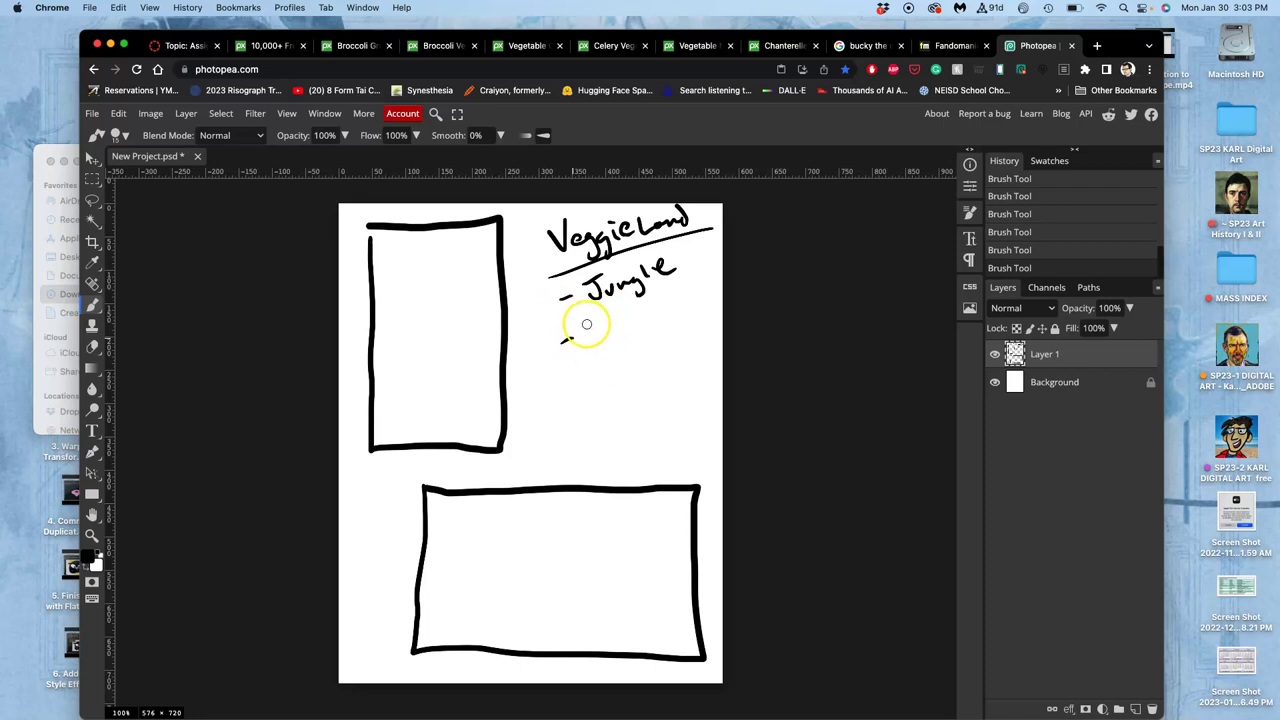
pyautogui.moveTo(582, 318)
pyautogui.mouseDown()
pyautogui.moveTo(615, 323)
pyautogui.moveTo(619, 337)
pyautogui.moveTo(622, 318)
pyautogui.moveTo(657, 307)
pyautogui.moveTo(681, 272)
pyautogui.mouseUp()
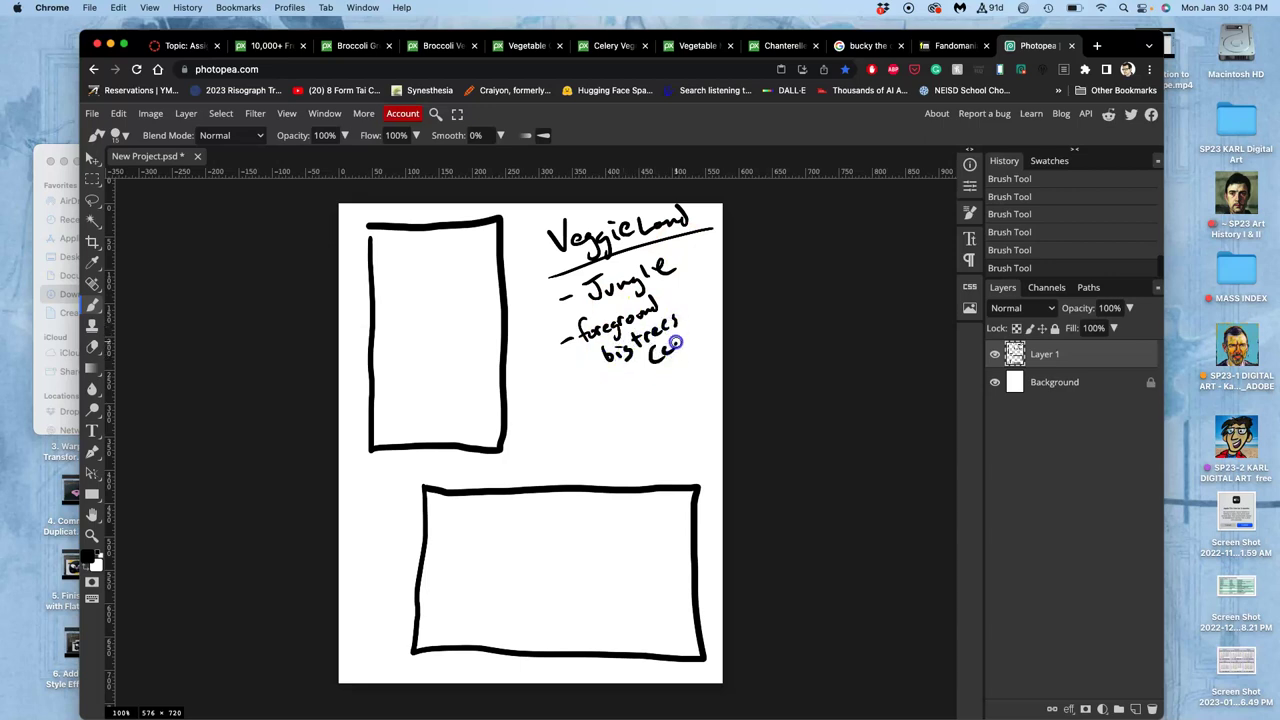
pyautogui.moveTo(702, 305); pyautogui.dragTo(710, 342)
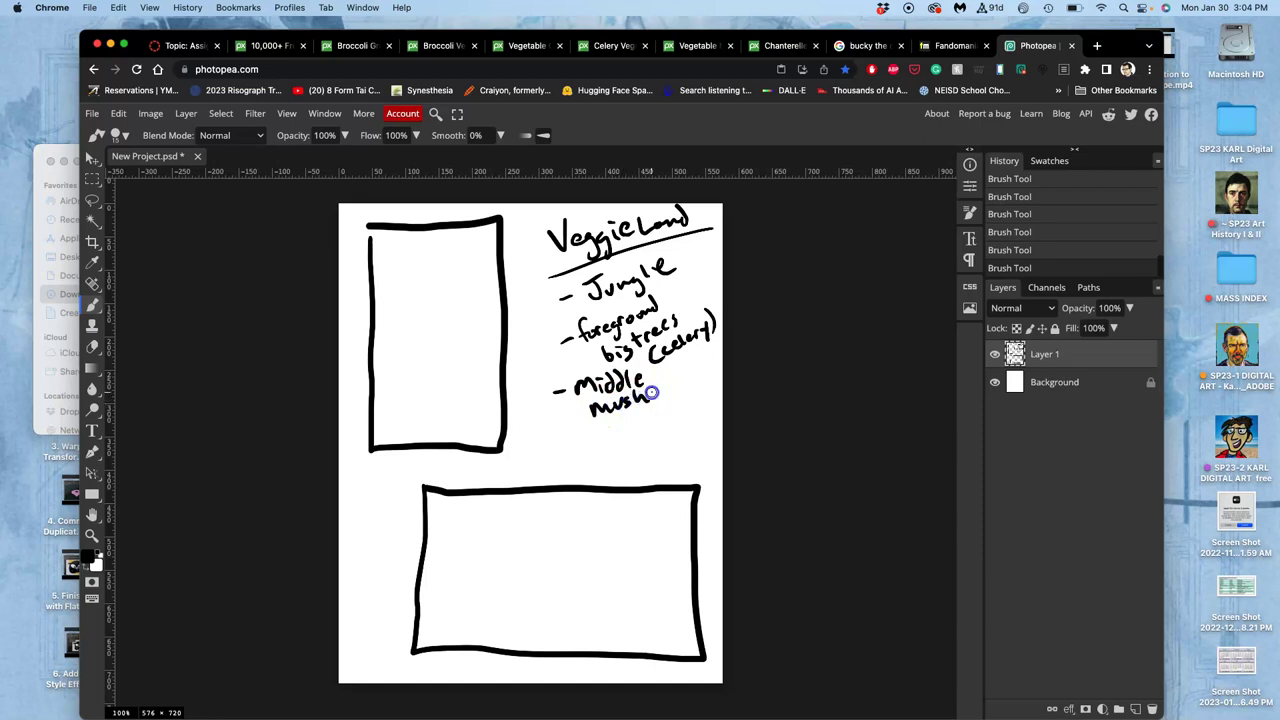
pyautogui.moveTo(688, 382); pyautogui.dragTo(703, 374)
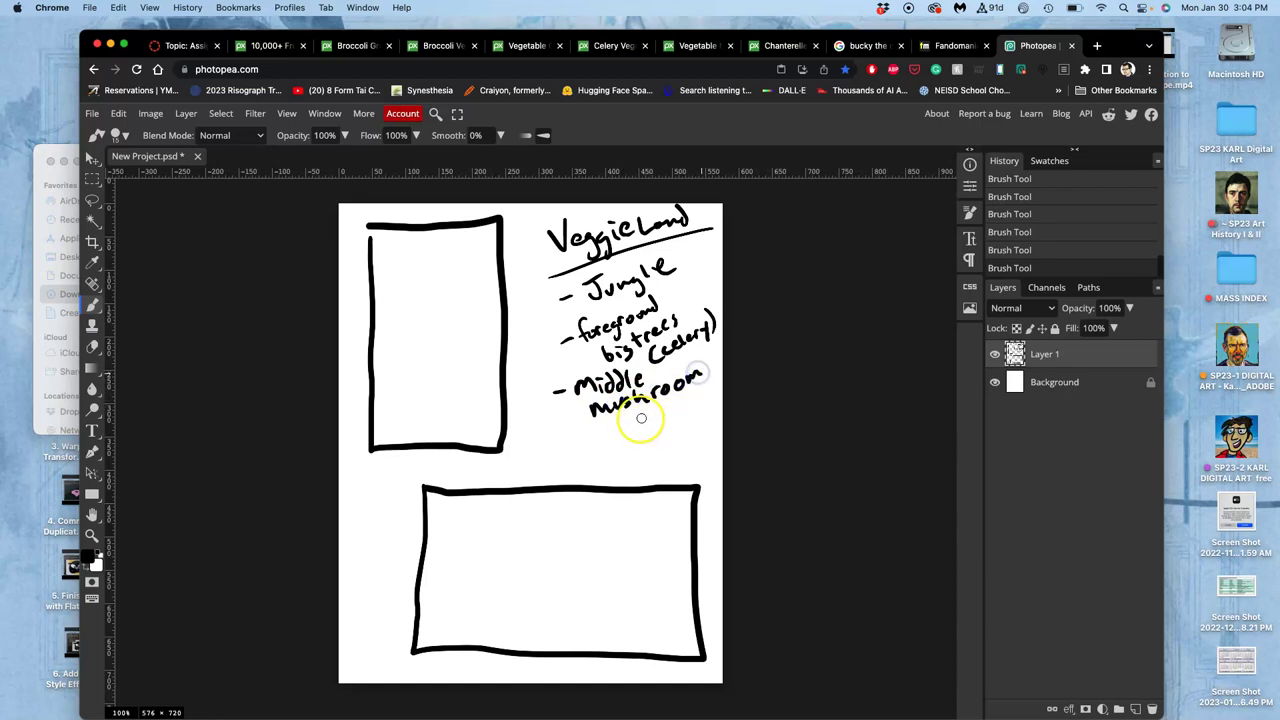
pyautogui.moveTo(631, 414); pyautogui.dragTo(621, 432)
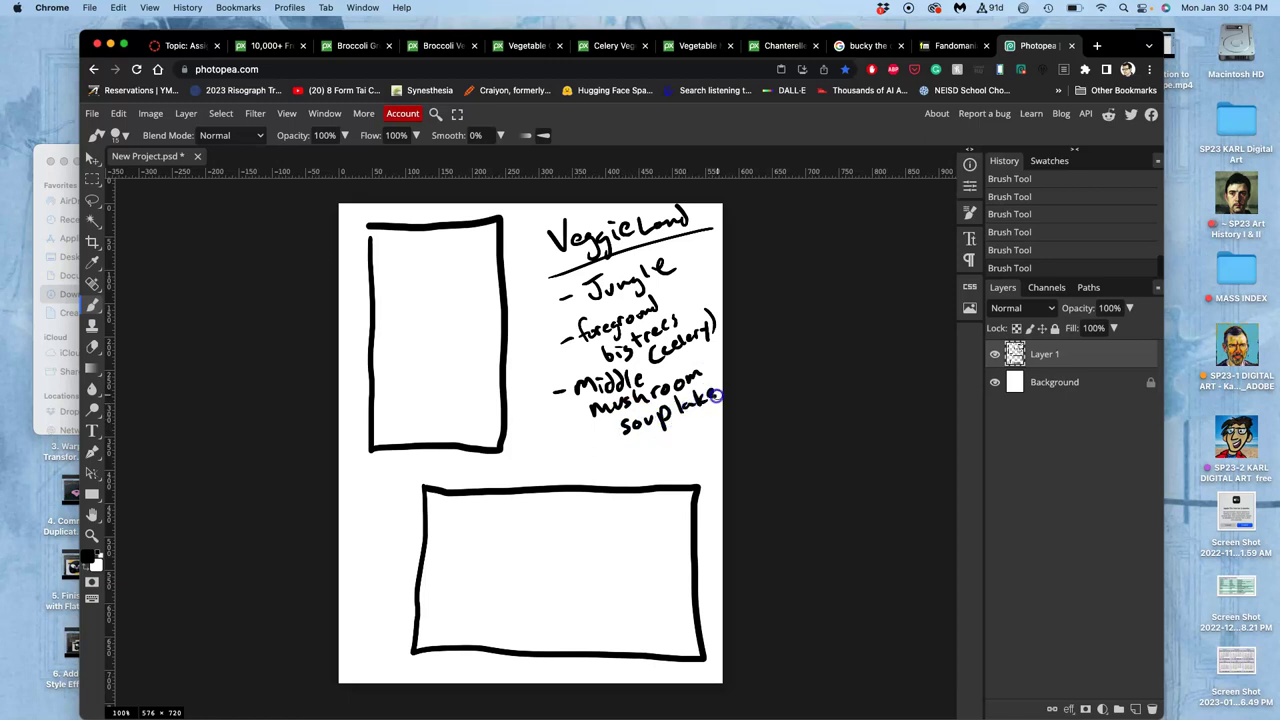
# Add '- broccoli hills' and '- Best sun in the' notes, and write 'sunrise' between frames
pyautogui.moveTo(716, 395); pyautogui.dragTo(719, 392)
pyautogui.moveTo(574, 458); pyautogui.dragTo(587, 457)
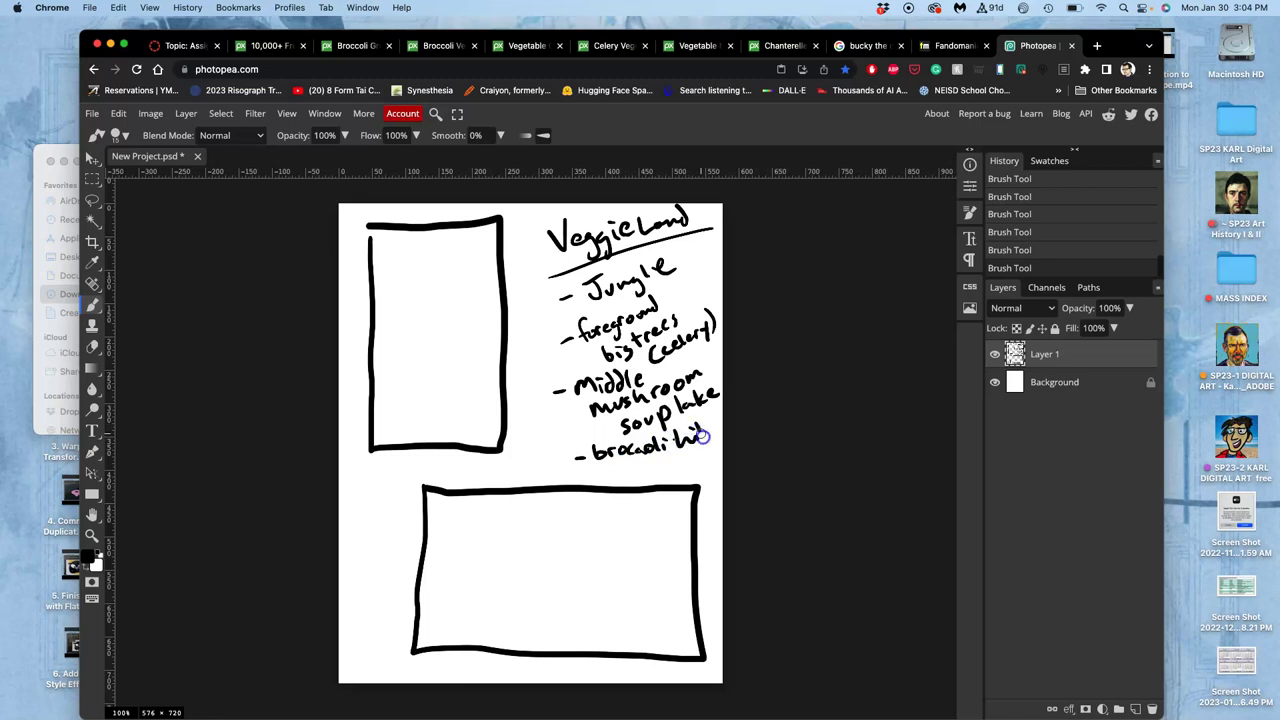
pyautogui.moveTo(713, 432); pyautogui.dragTo(709, 445)
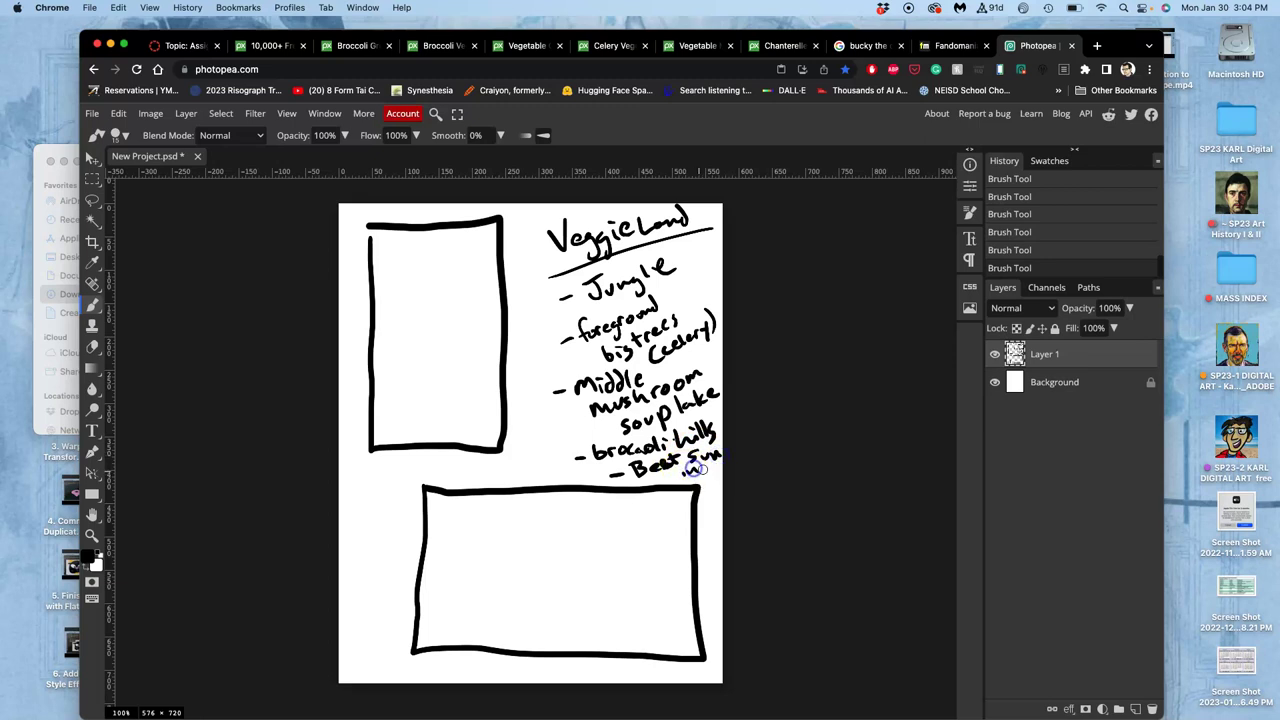
pyautogui.moveTo(711, 475); pyautogui.dragTo(716, 472)
pyautogui.click(499, 470)
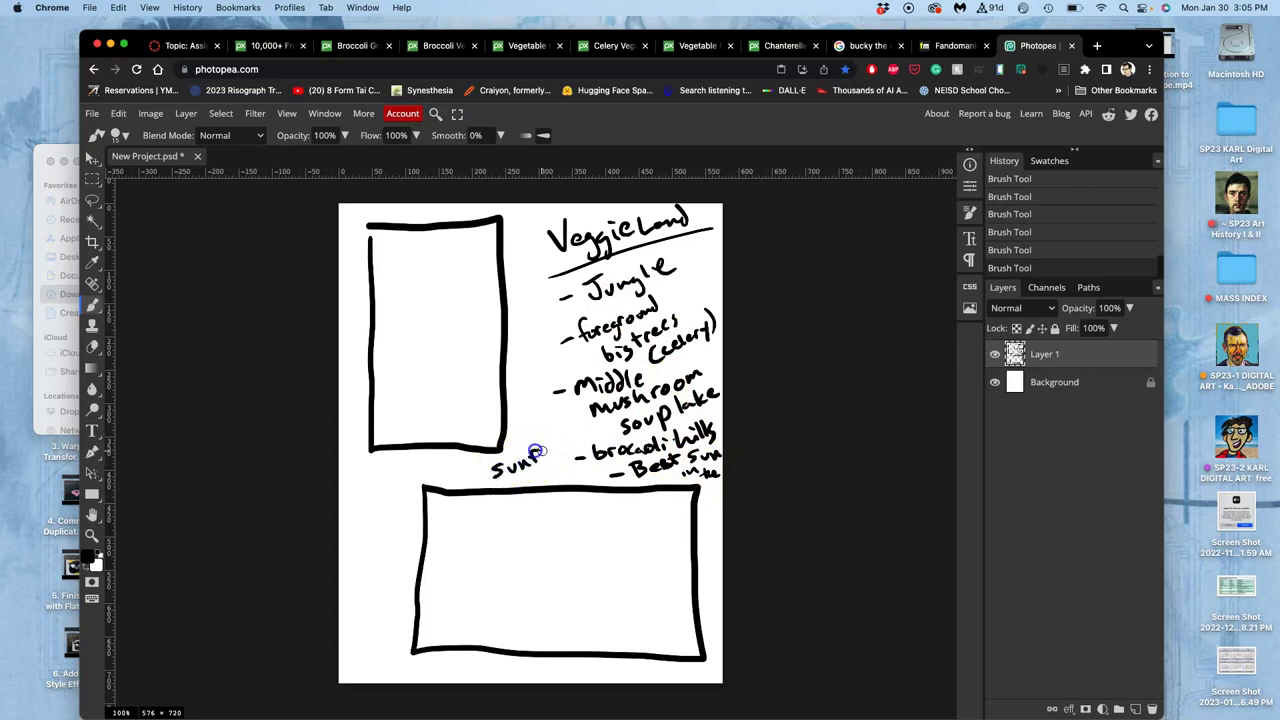
pyautogui.moveTo(565, 440); pyautogui.dragTo(585, 436)
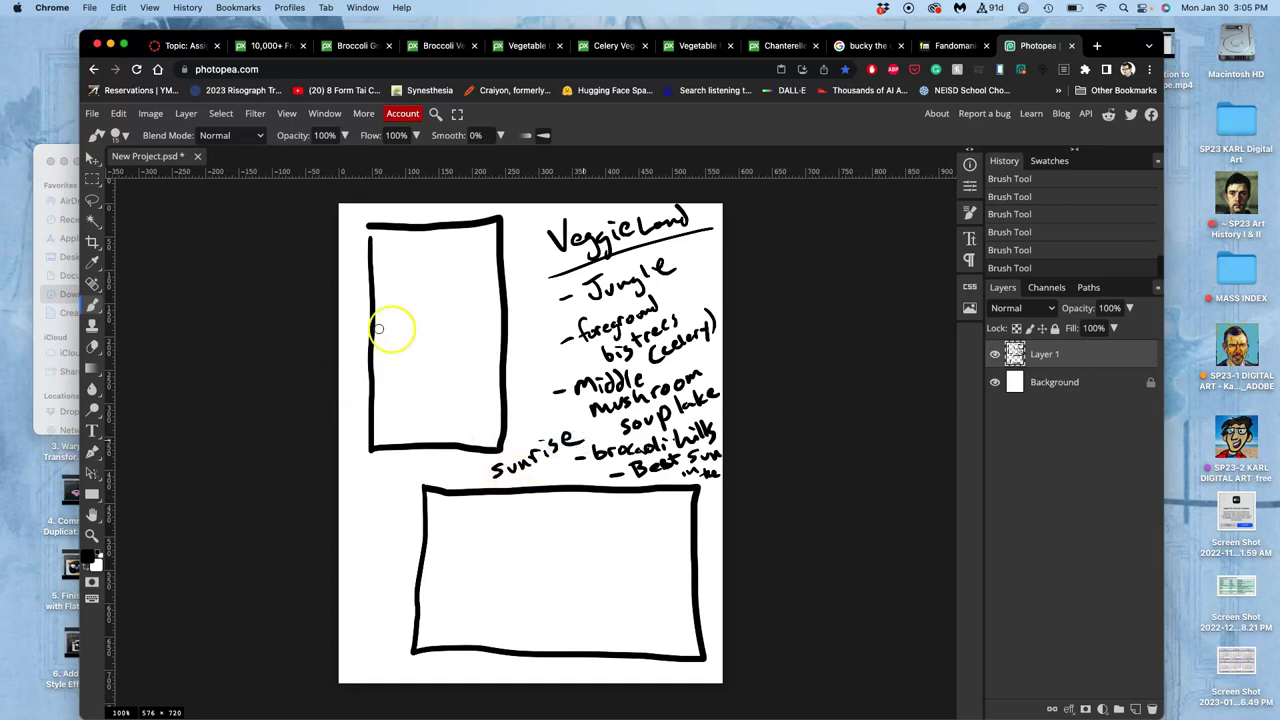
pyautogui.click(449, 45)
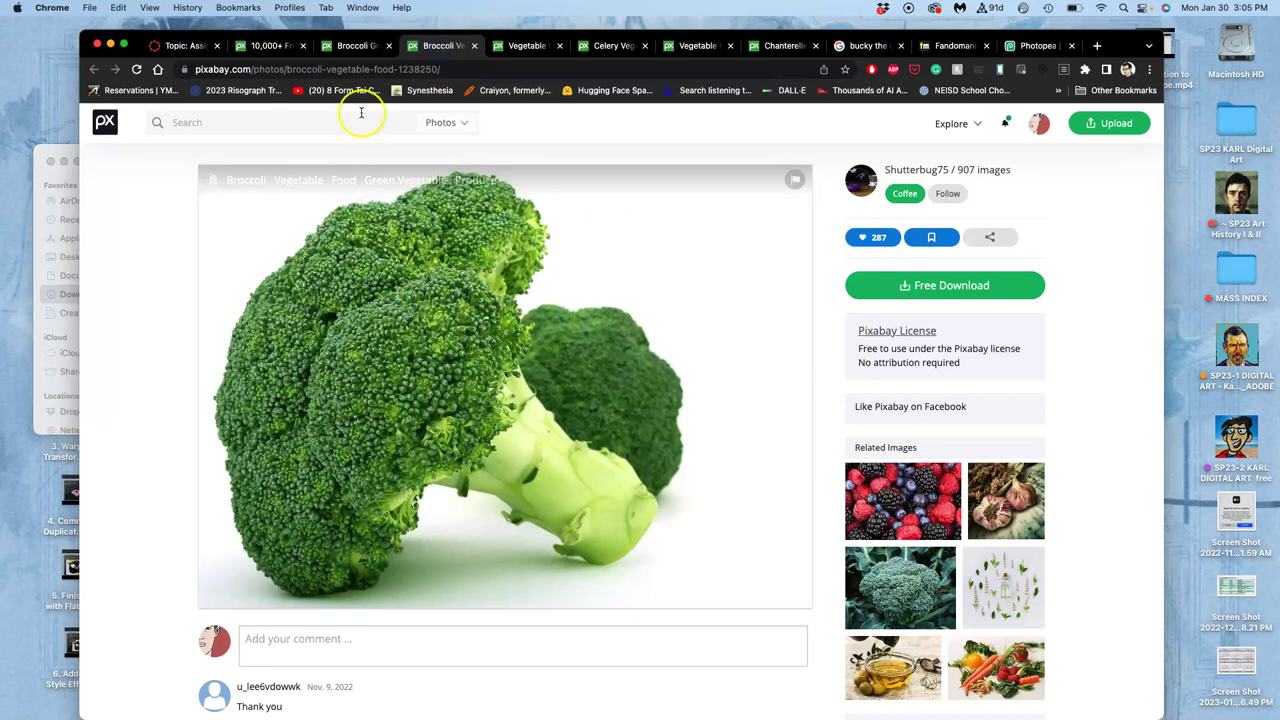
pyautogui.click(350, 45)
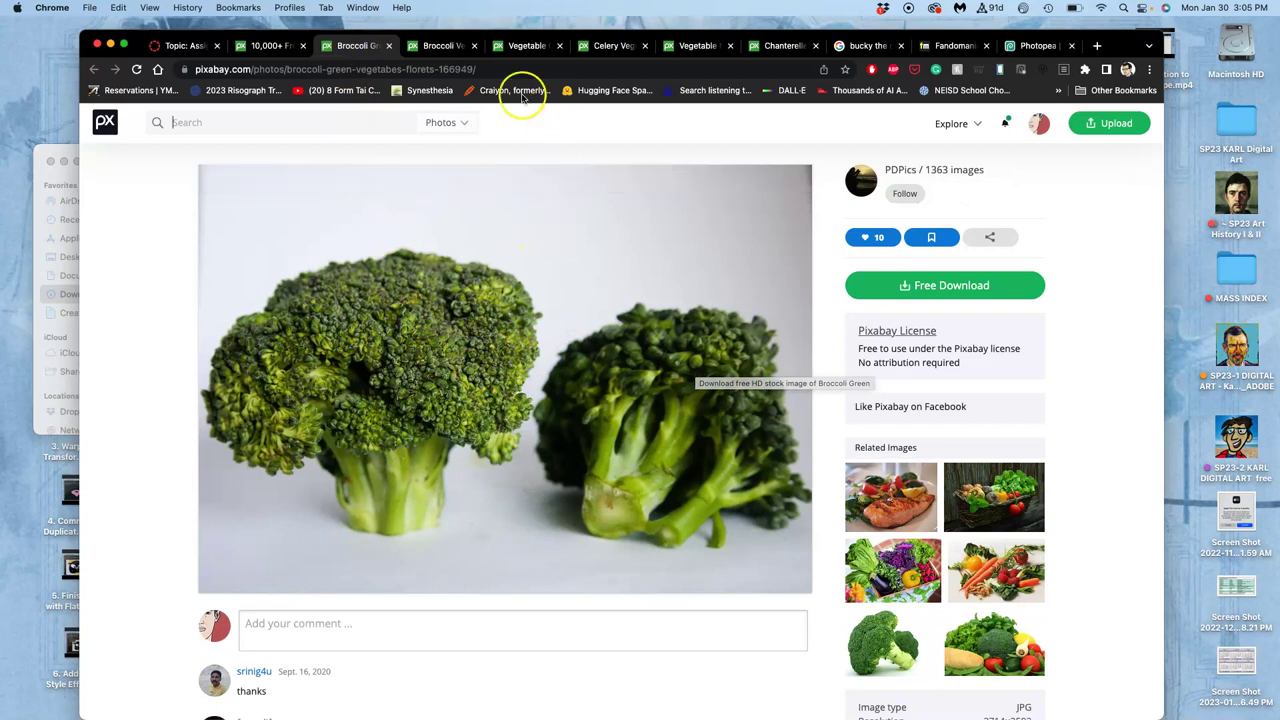
pyautogui.moveTo(463, 32); pyautogui.dragTo(463, 51)
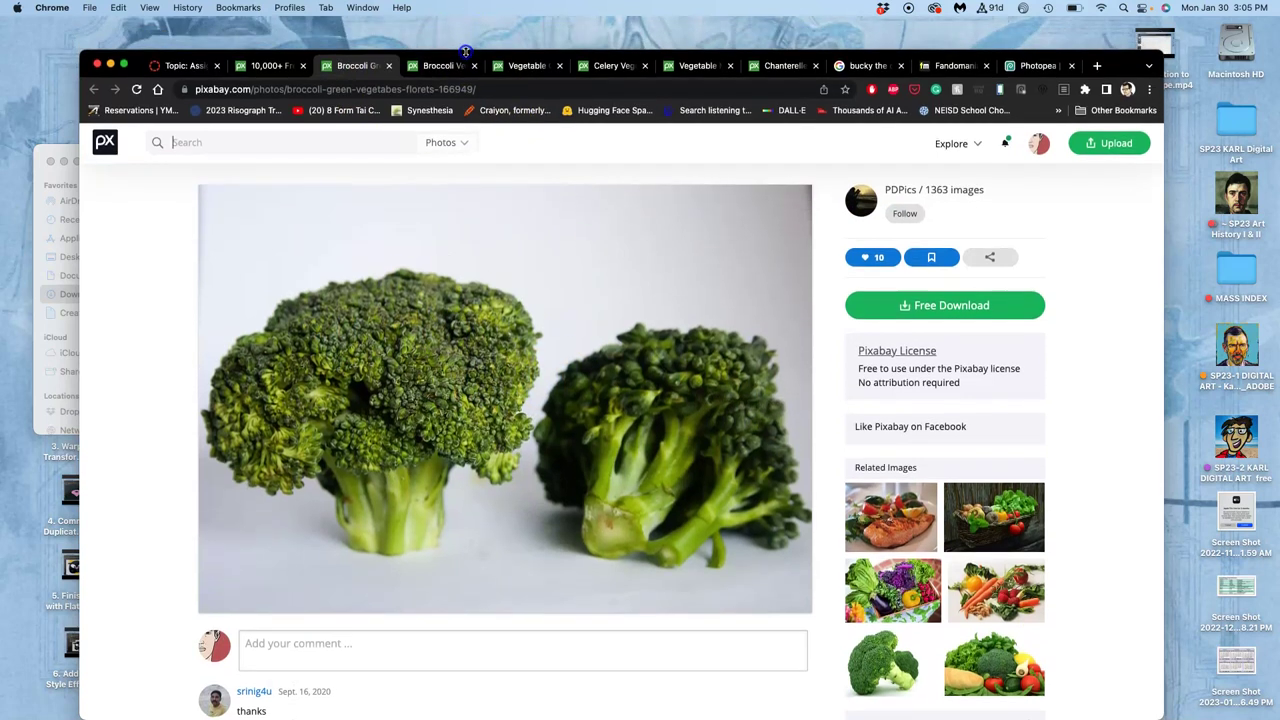
pyautogui.click(531, 64)
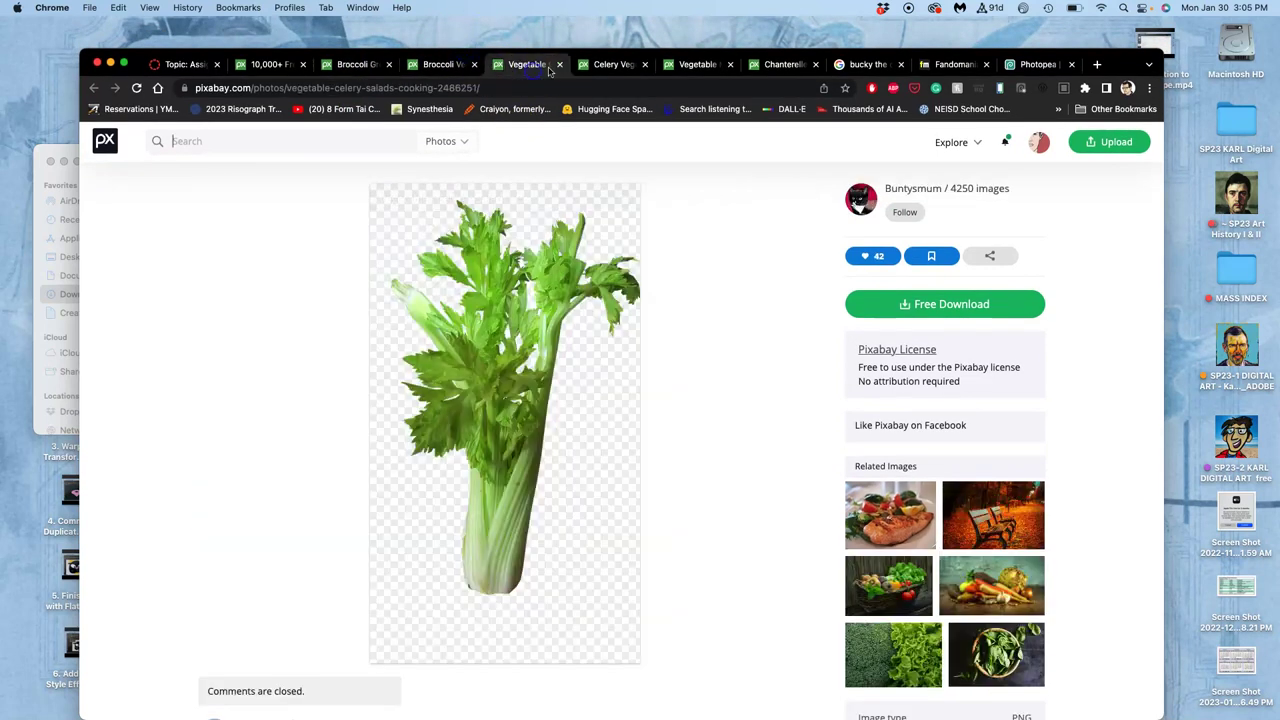
pyautogui.click(610, 64)
pyautogui.click(698, 66)
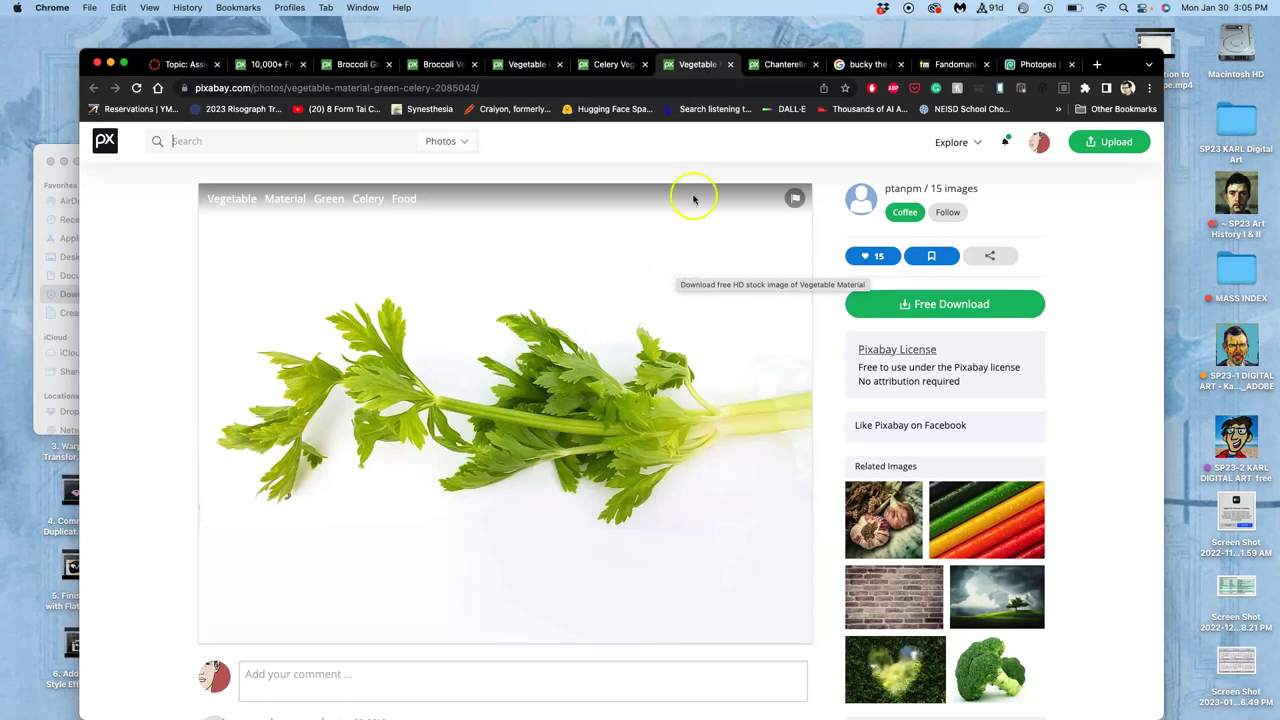
pyautogui.click(780, 66)
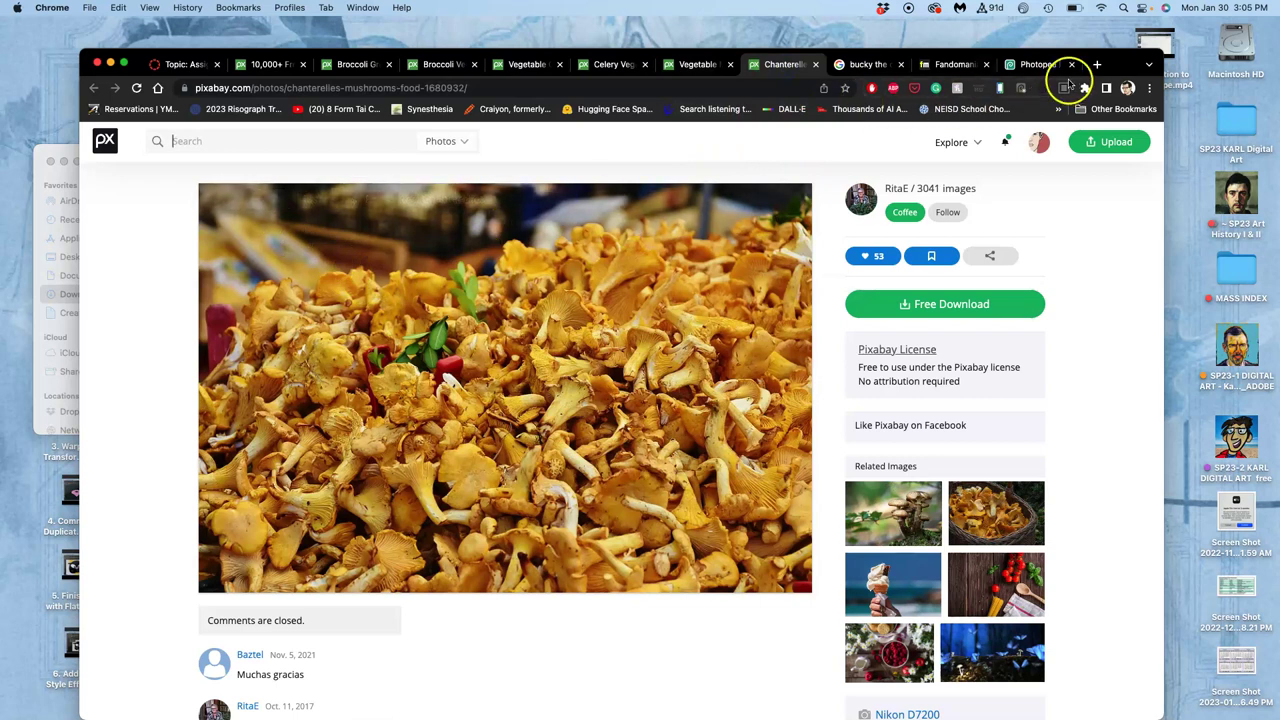
pyautogui.click(1036, 64)
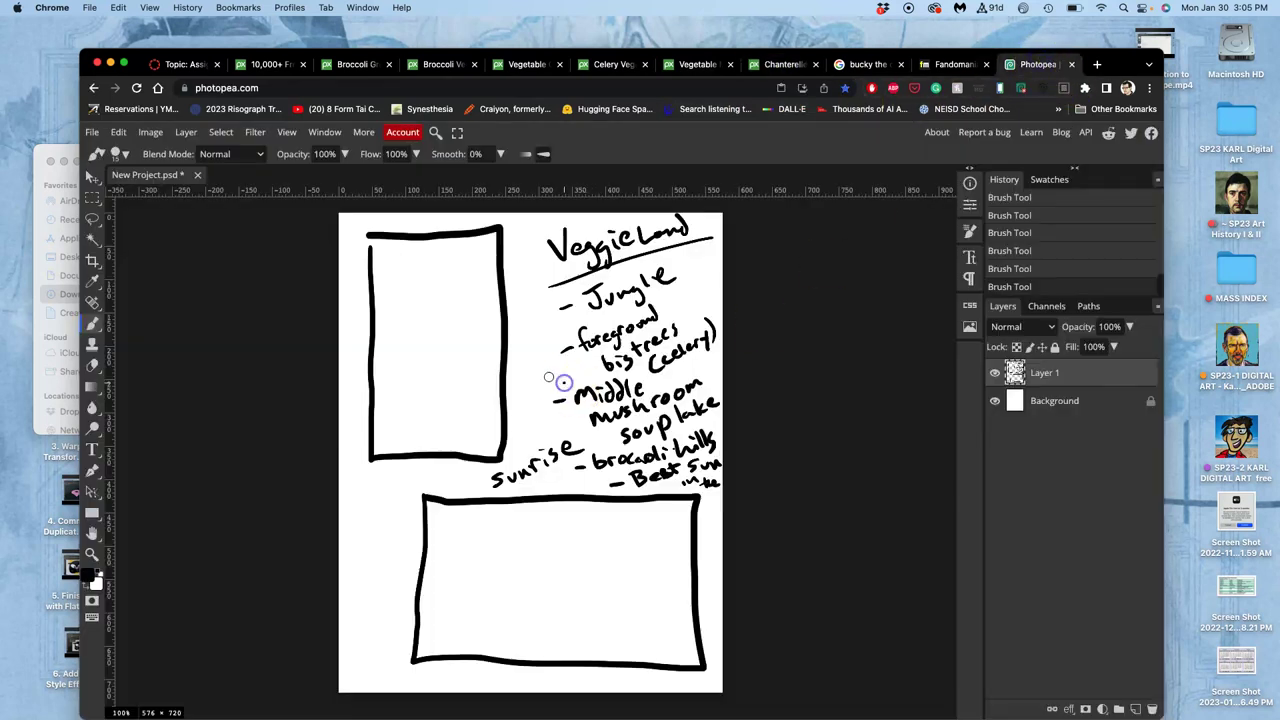
# Write 'rainbow chard', undo a stray stroke on sunrise, and sketch celery trees in the tall frame
pyautogui.moveTo(531, 386); pyautogui.dragTo(540, 375)
pyautogui.moveTo(582, 366)
pyautogui.mouseDown()
pyautogui.moveTo(597, 354)
pyautogui.moveTo(558, 395)
pyautogui.mouseUp()
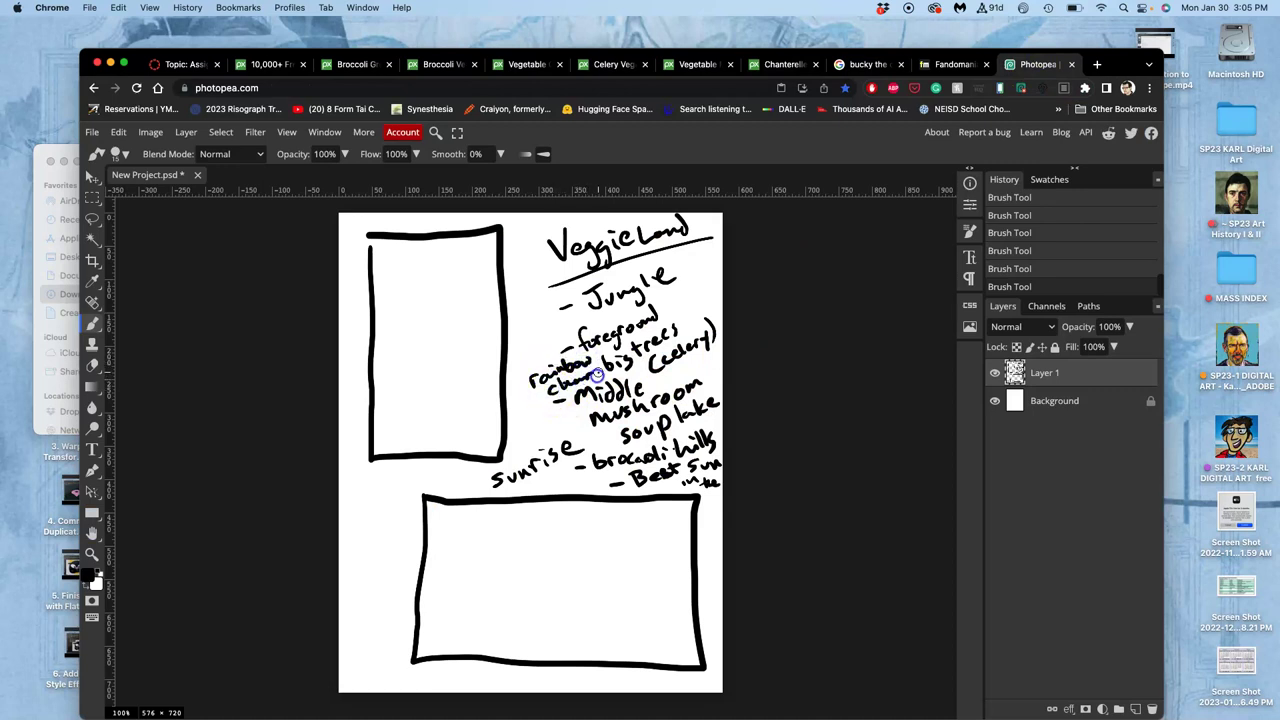
pyautogui.moveTo(562, 450); pyautogui.dragTo(574, 457)
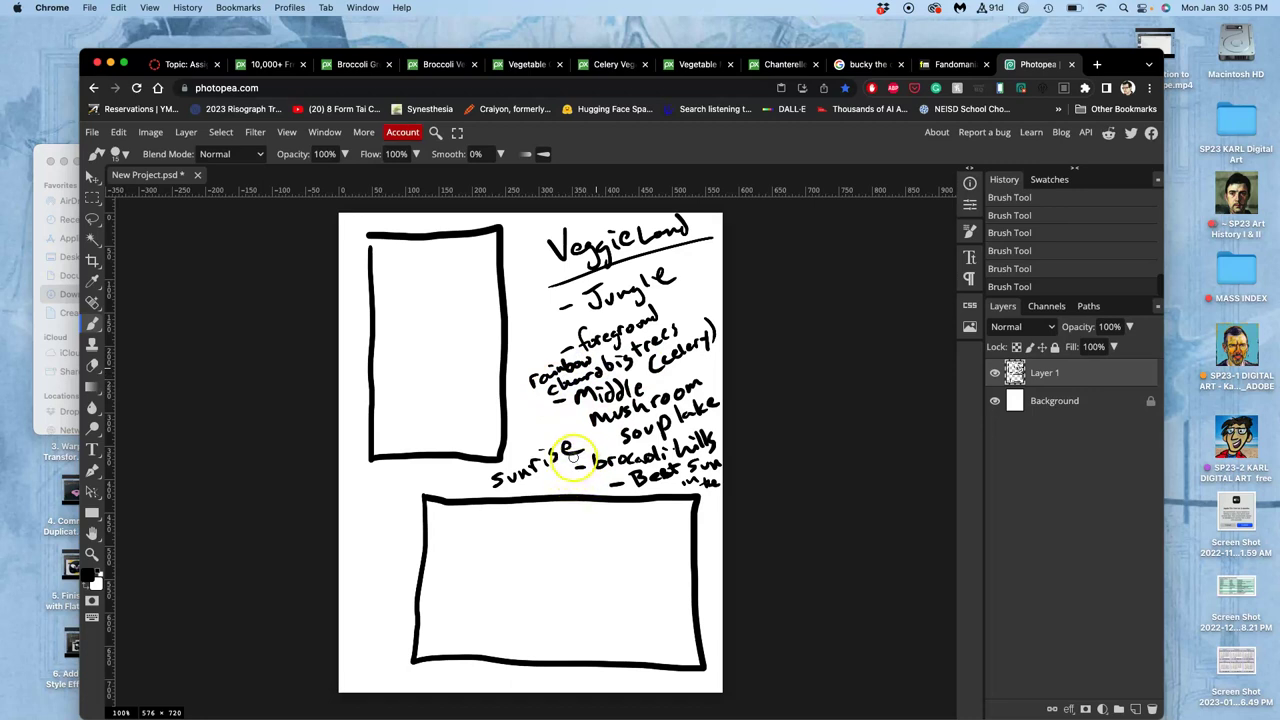
pyautogui.hotkey('ctrl', 'z')
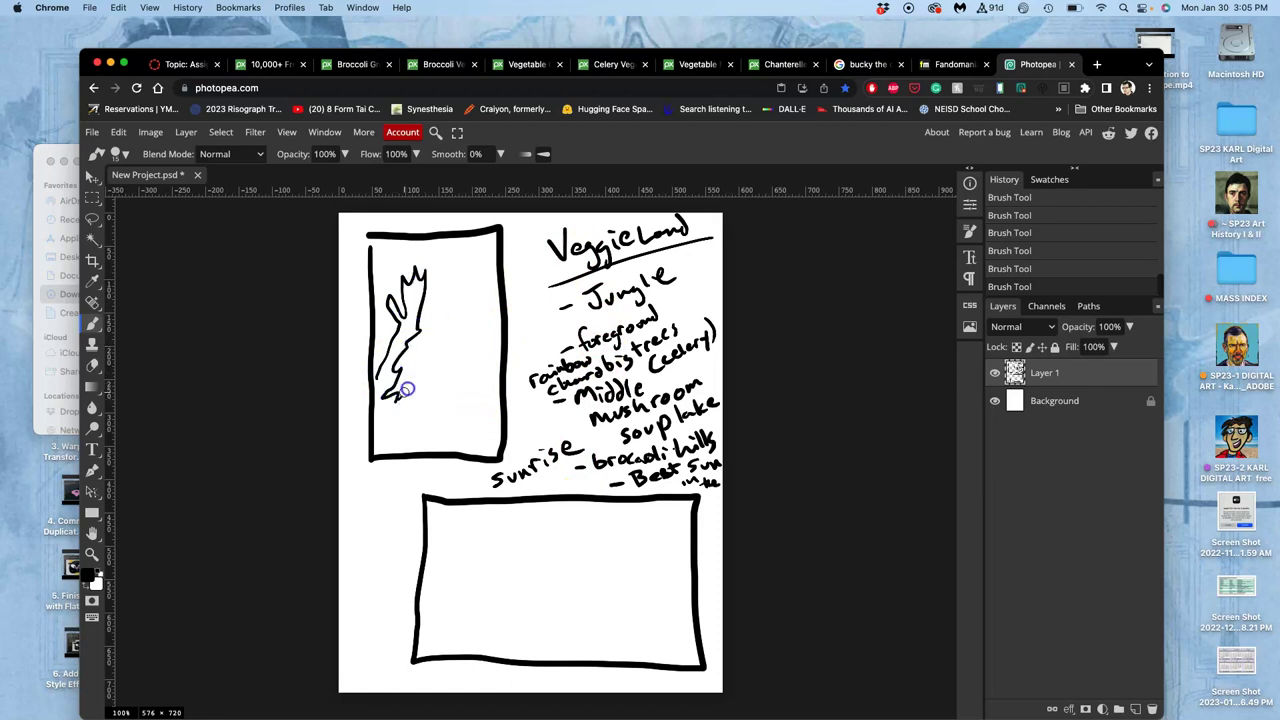
pyautogui.moveTo(433, 430)
pyautogui.mouseDown()
pyautogui.moveTo(440, 385)
pyautogui.moveTo(444, 451)
pyautogui.moveTo(502, 392)
pyautogui.mouseUp()
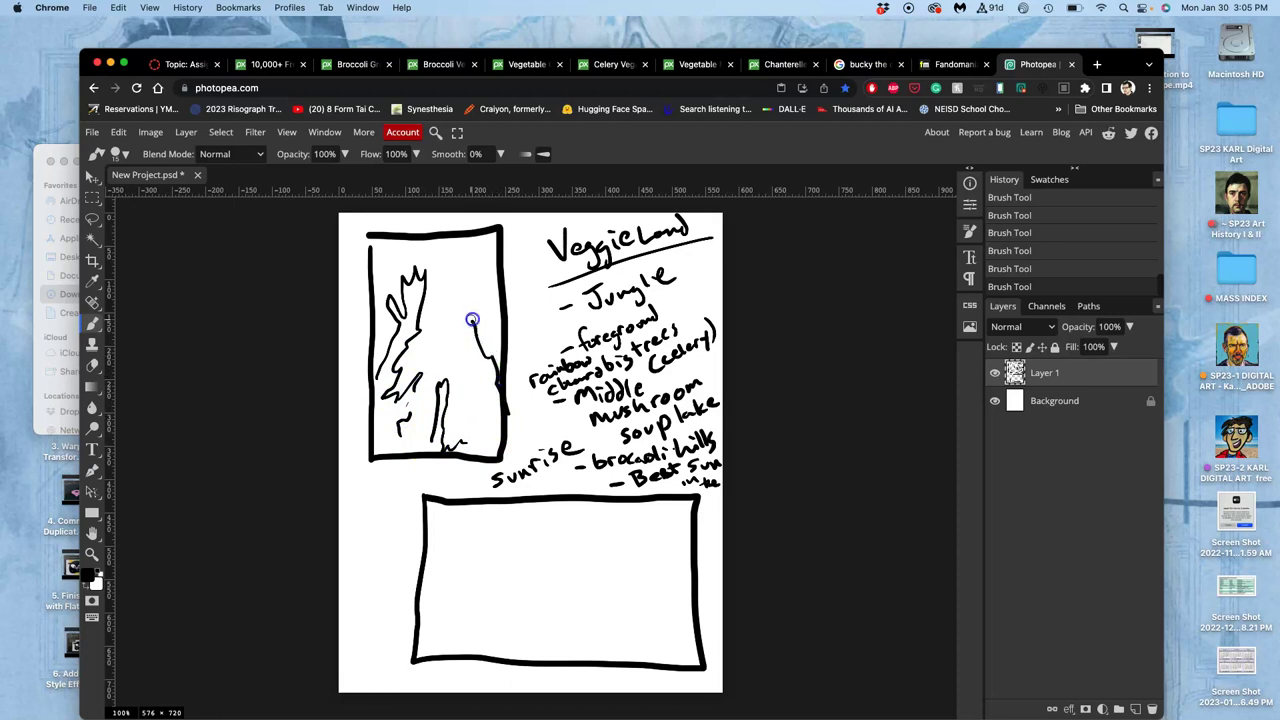
pyautogui.moveTo(411, 409); pyautogui.dragTo(397, 434)
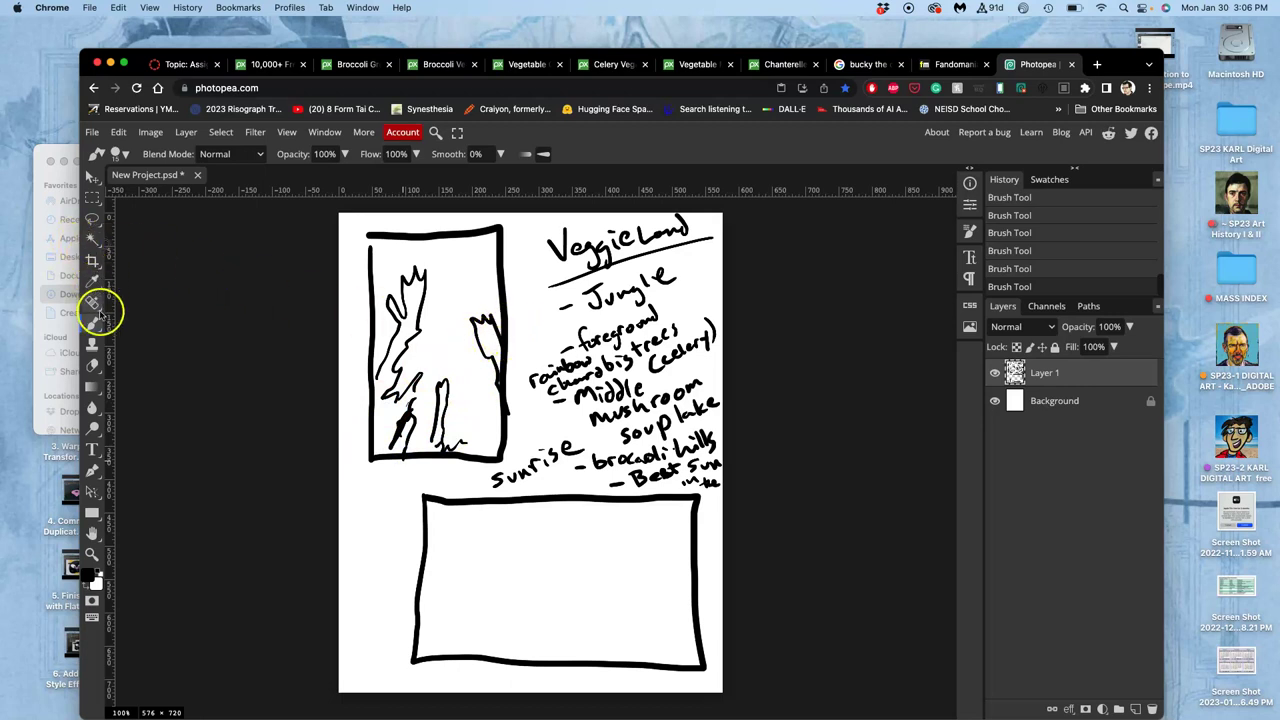
# Lasso-select and delete the right-hand tree strokes in the tall frame, then deselect
pyautogui.click(92, 218)
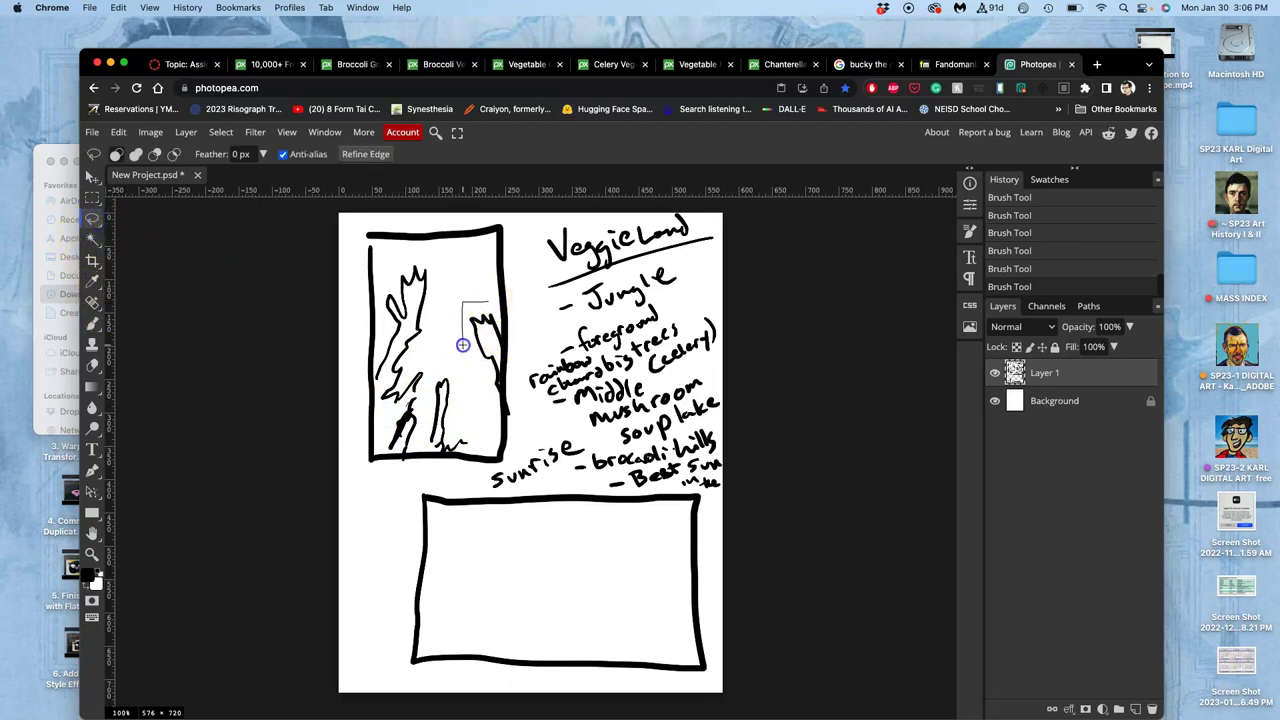
pyautogui.moveTo(499, 331); pyautogui.dragTo(493, 305)
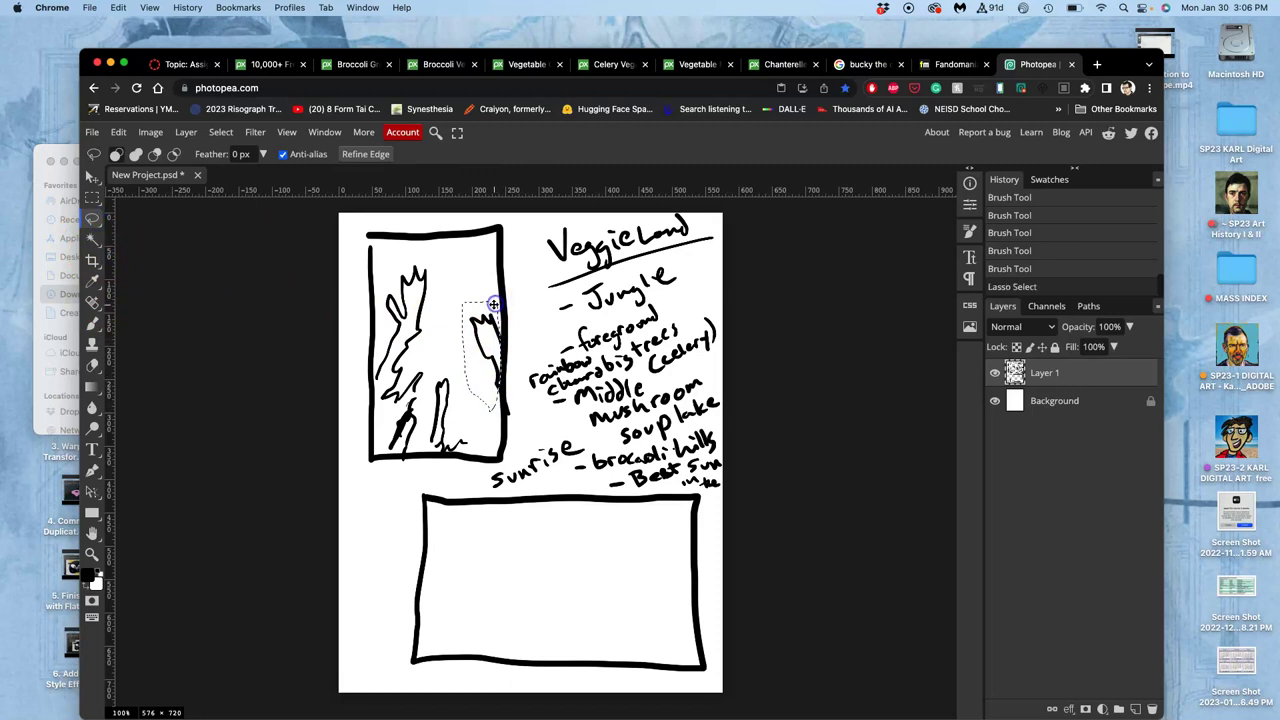
pyautogui.press('Delete')
pyautogui.click(440, 328)
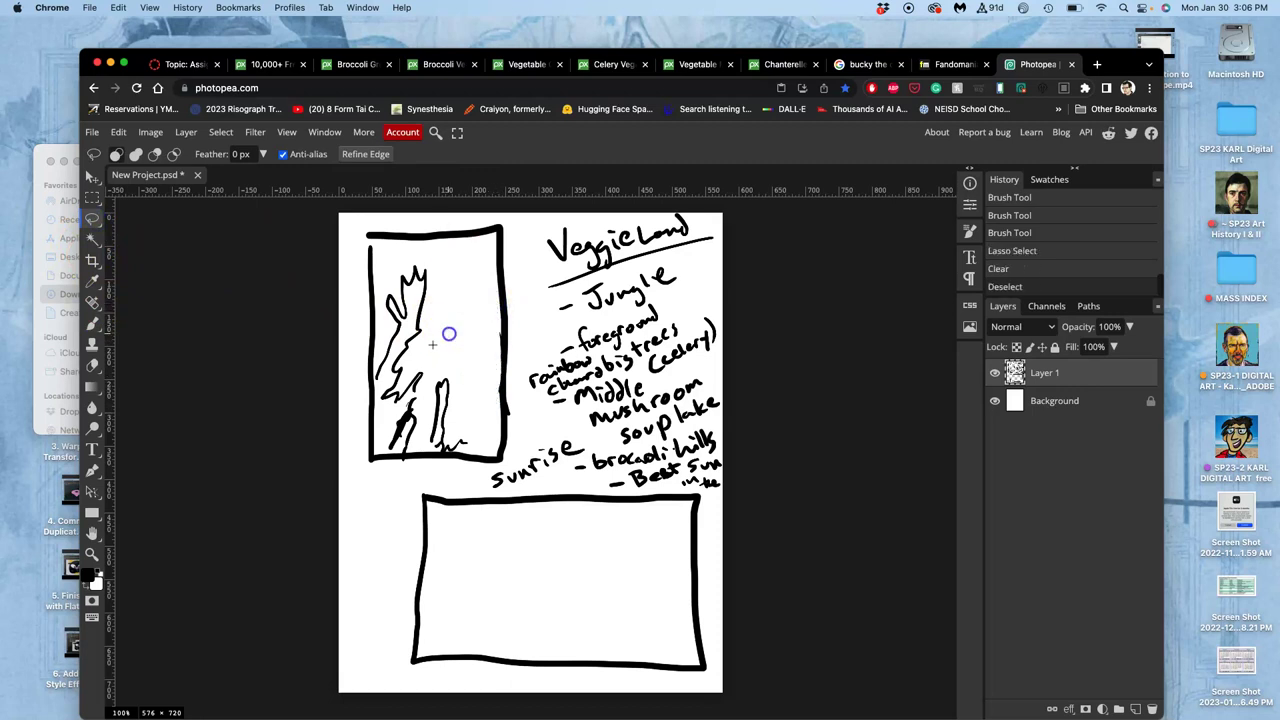
pyautogui.moveTo(371, 429); pyautogui.dragTo(359, 464)
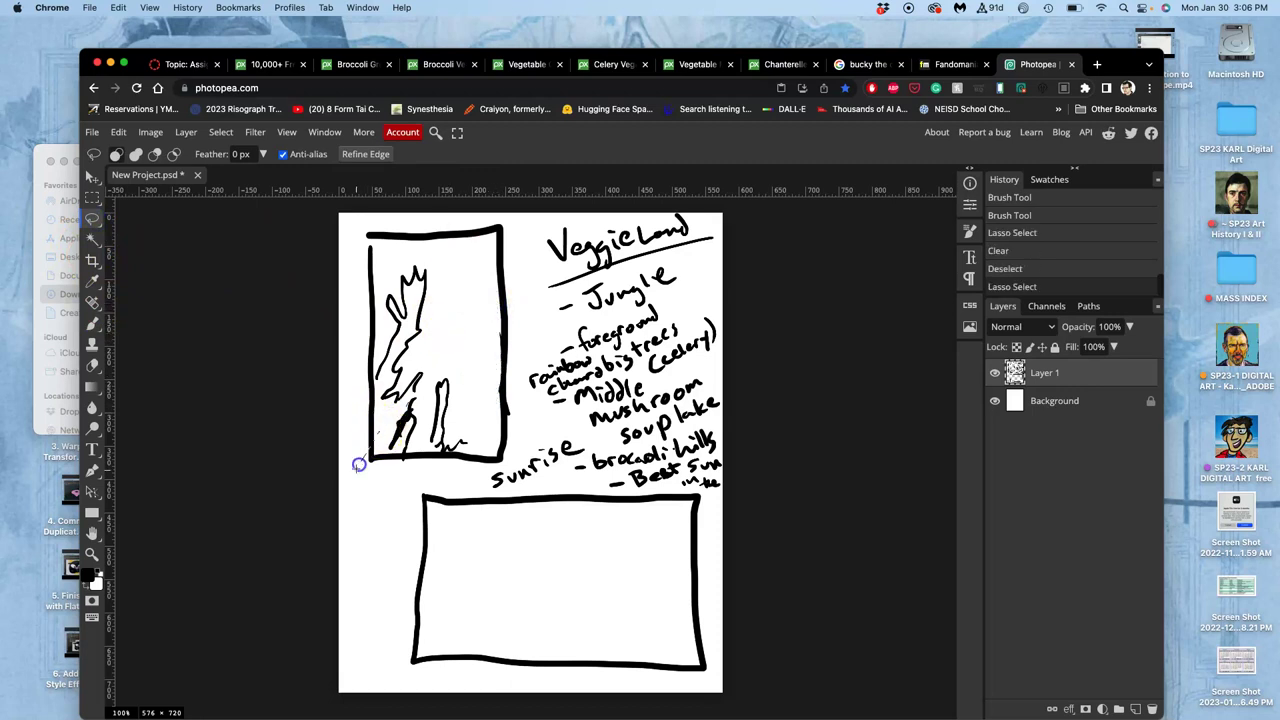
pyautogui.click(95, 240)
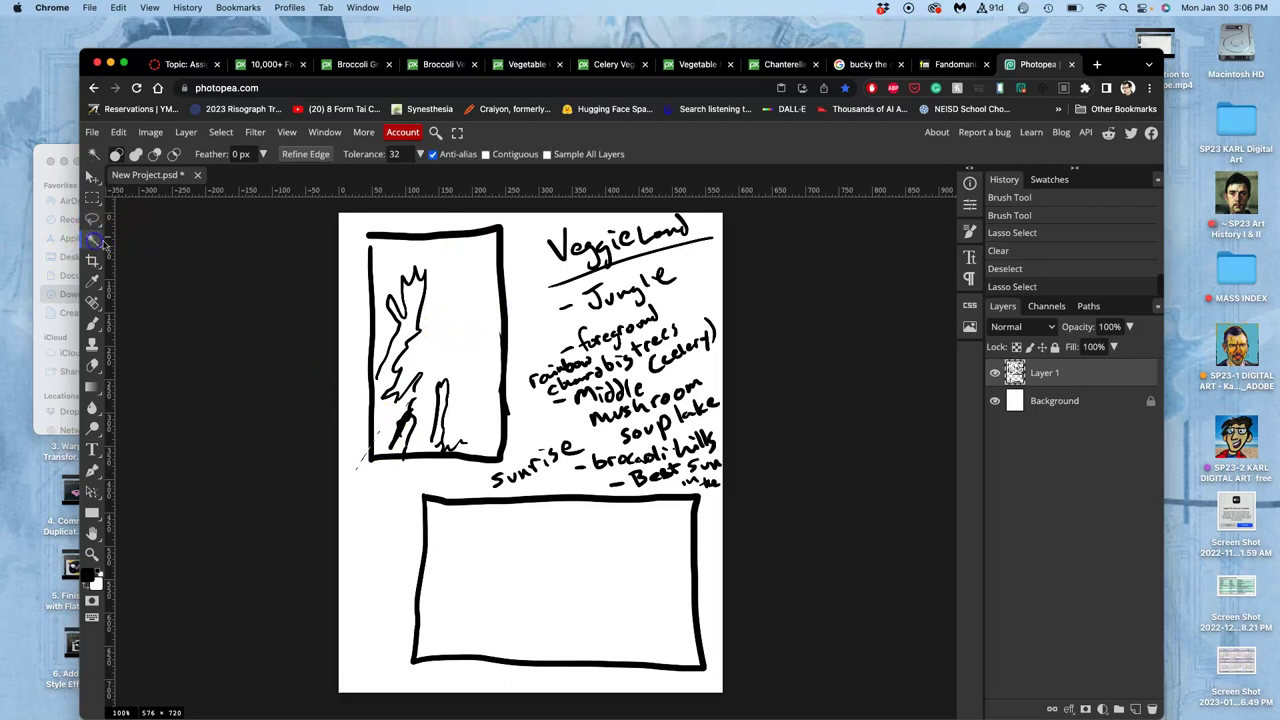
pyautogui.click(171, 222)
# Brush a leader line from the tall frame's lower left and label it 'F. celery'
pyautogui.click(92, 322)
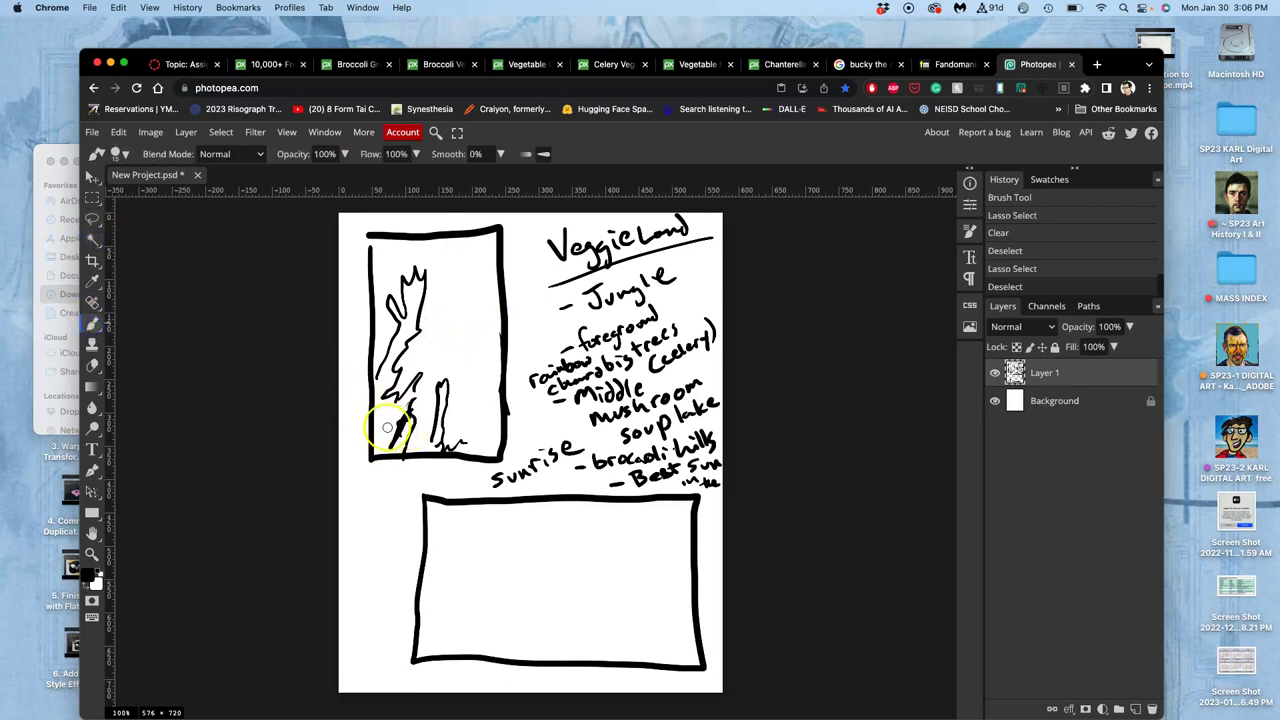
pyautogui.moveTo(383, 428); pyautogui.dragTo(352, 456)
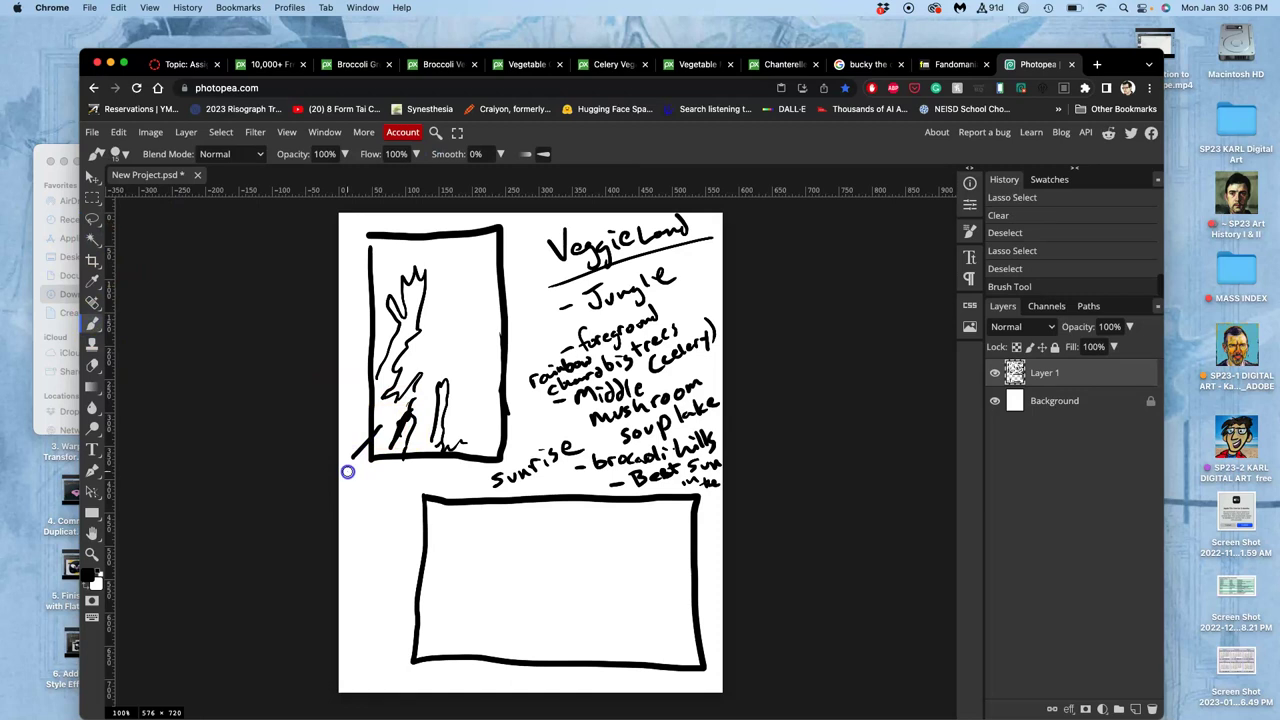
pyautogui.moveTo(347, 471)
pyautogui.mouseDown()
pyautogui.moveTo(349, 490)
pyautogui.moveTo(364, 464)
pyautogui.moveTo(362, 478)
pyautogui.moveTo(384, 487)
pyautogui.mouseUp()
pyautogui.click(362, 486)
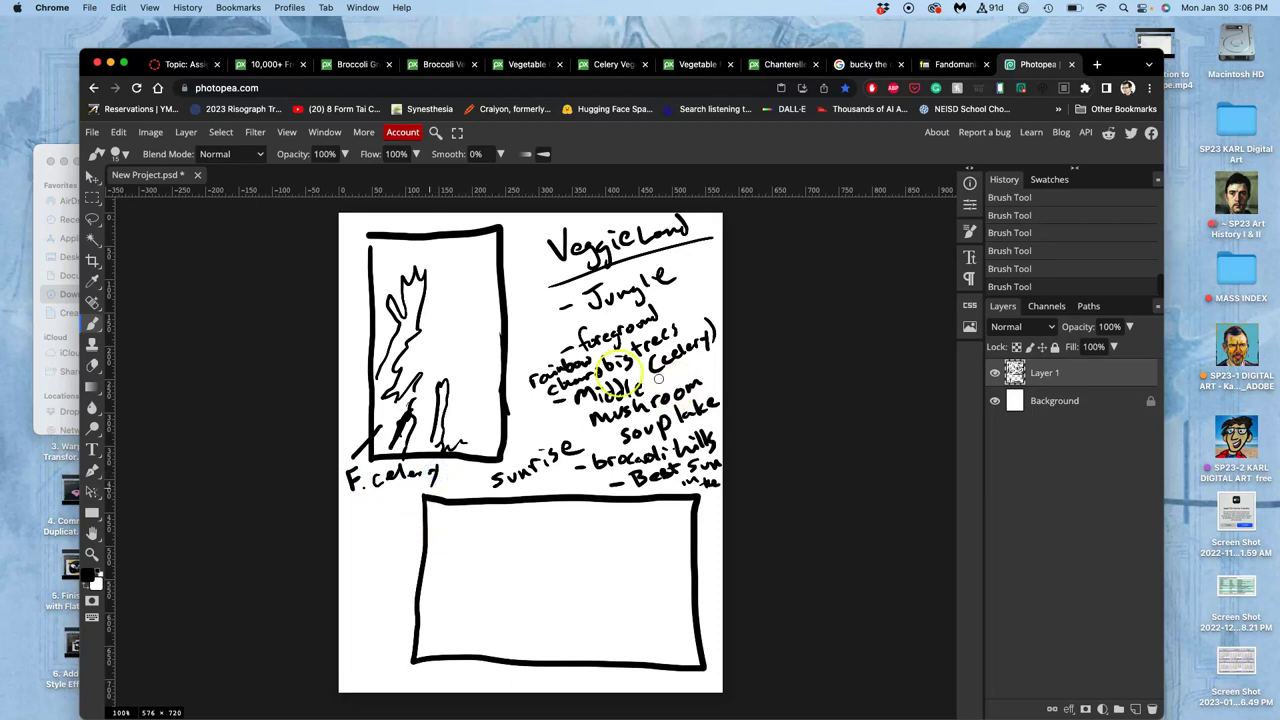
# Sketch a curved horizon and mushroom middle-ground shapes in the tall frame, labelled 'M.'
pyautogui.moveTo(490, 375)
pyautogui.mouseDown()
pyautogui.moveTo(490, 433)
pyautogui.moveTo(493, 394)
pyautogui.mouseUp()
pyautogui.moveTo(412, 354)
pyautogui.mouseDown()
pyautogui.moveTo(466, 334)
pyautogui.moveTo(389, 360)
pyautogui.moveTo(430, 395)
pyautogui.moveTo(494, 393)
pyautogui.mouseUp()
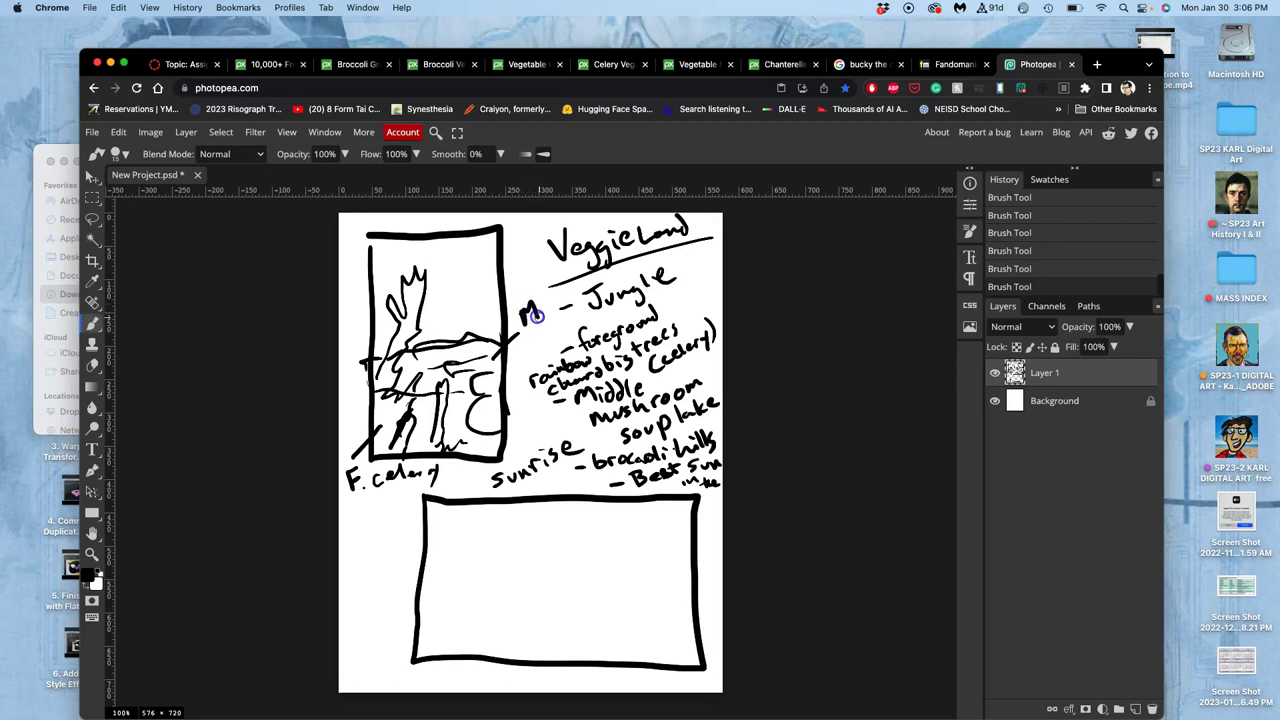
pyautogui.click(540, 318)
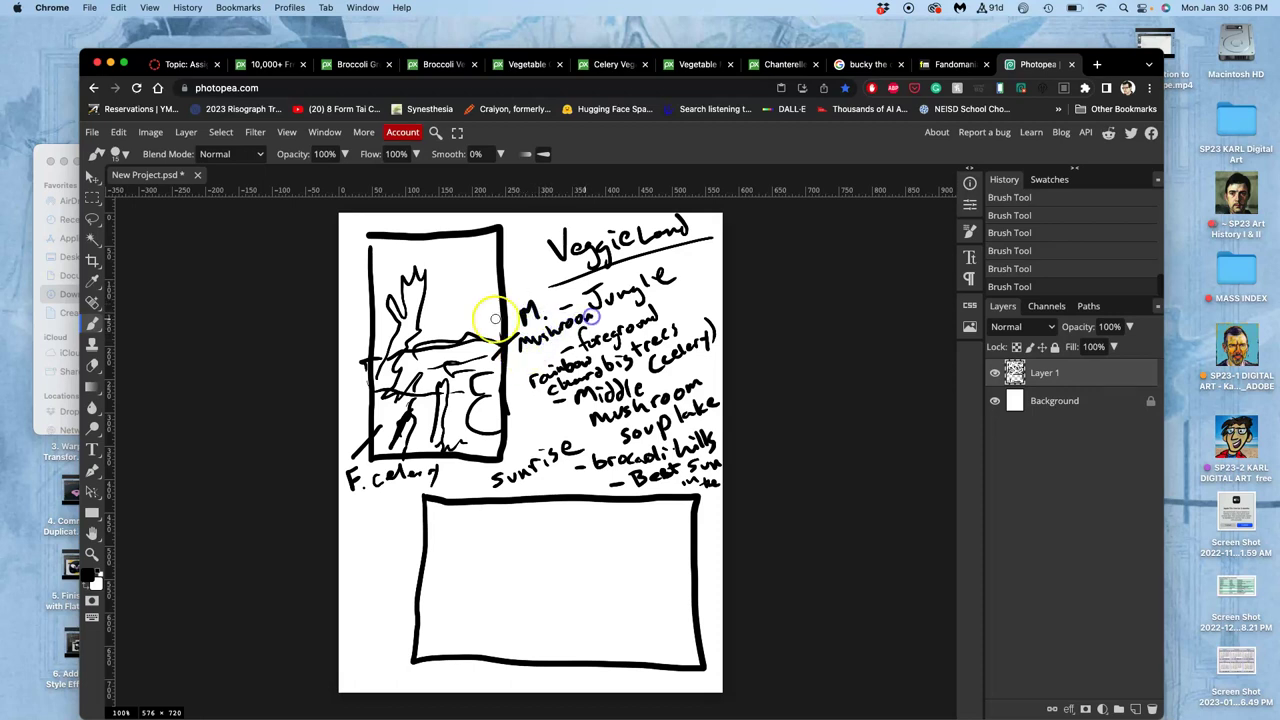
pyautogui.moveTo(480, 297); pyautogui.dragTo(494, 286)
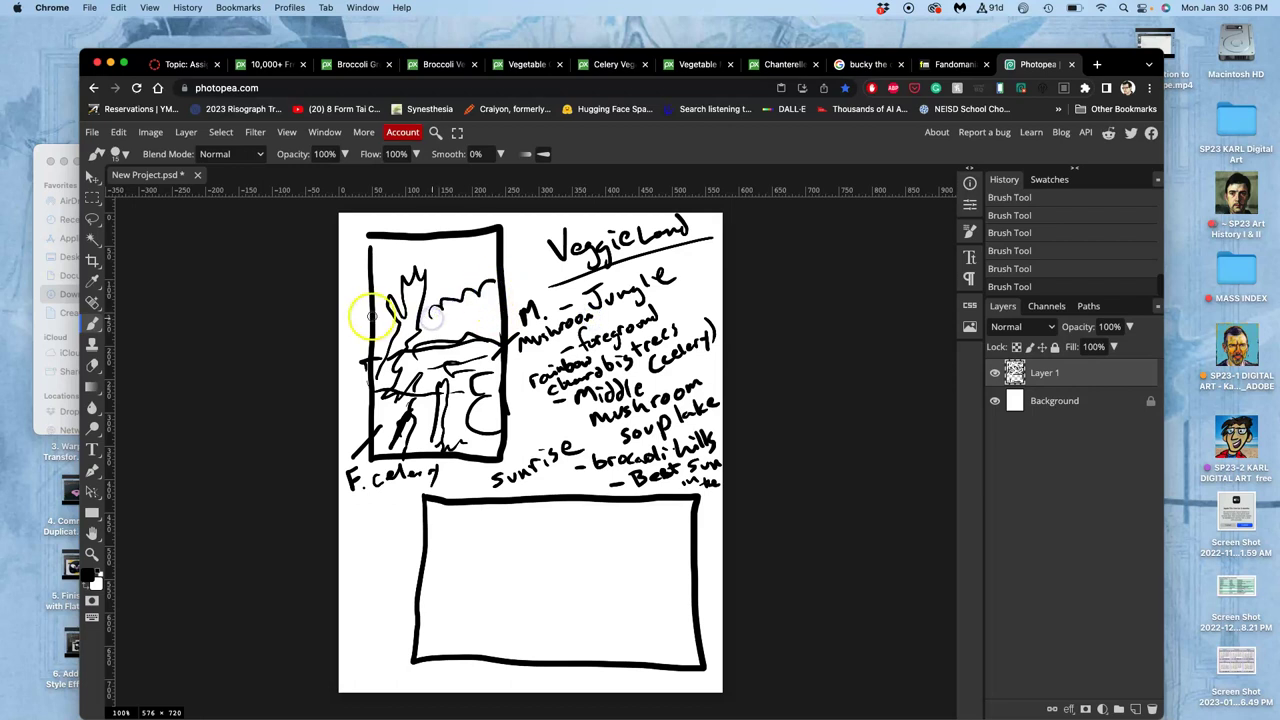
pyautogui.moveTo(371, 314); pyautogui.dragTo(391, 334)
pyautogui.moveTo(457, 283)
pyautogui.mouseDown()
pyautogui.moveTo(448, 340)
pyautogui.moveTo(430, 305)
pyautogui.mouseUp()
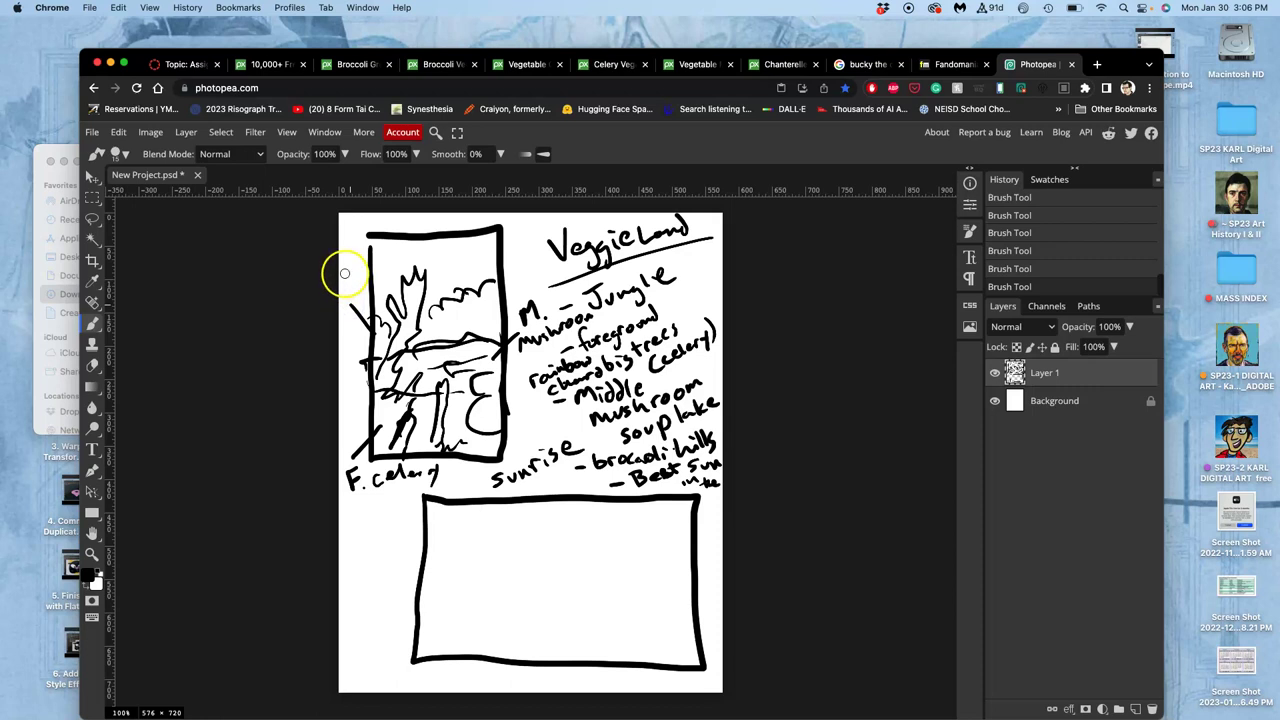
pyautogui.moveTo(346, 282); pyautogui.dragTo(348, 267)
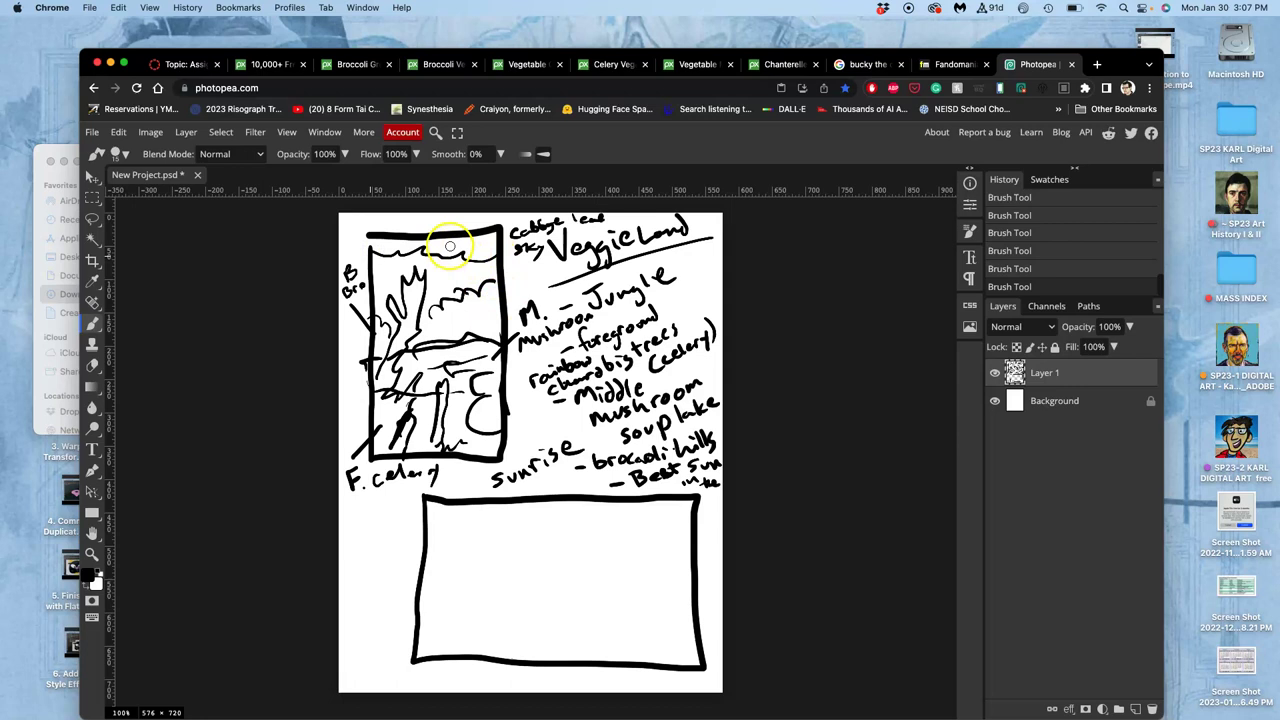
# Draw curly clouds and the back sun, and add the 'Fennel' label below the frame
pyautogui.moveTo(442, 245)
pyautogui.mouseDown()
pyautogui.moveTo(458, 283)
pyautogui.moveTo(478, 263)
pyautogui.moveTo(390, 218)
pyautogui.mouseUp()
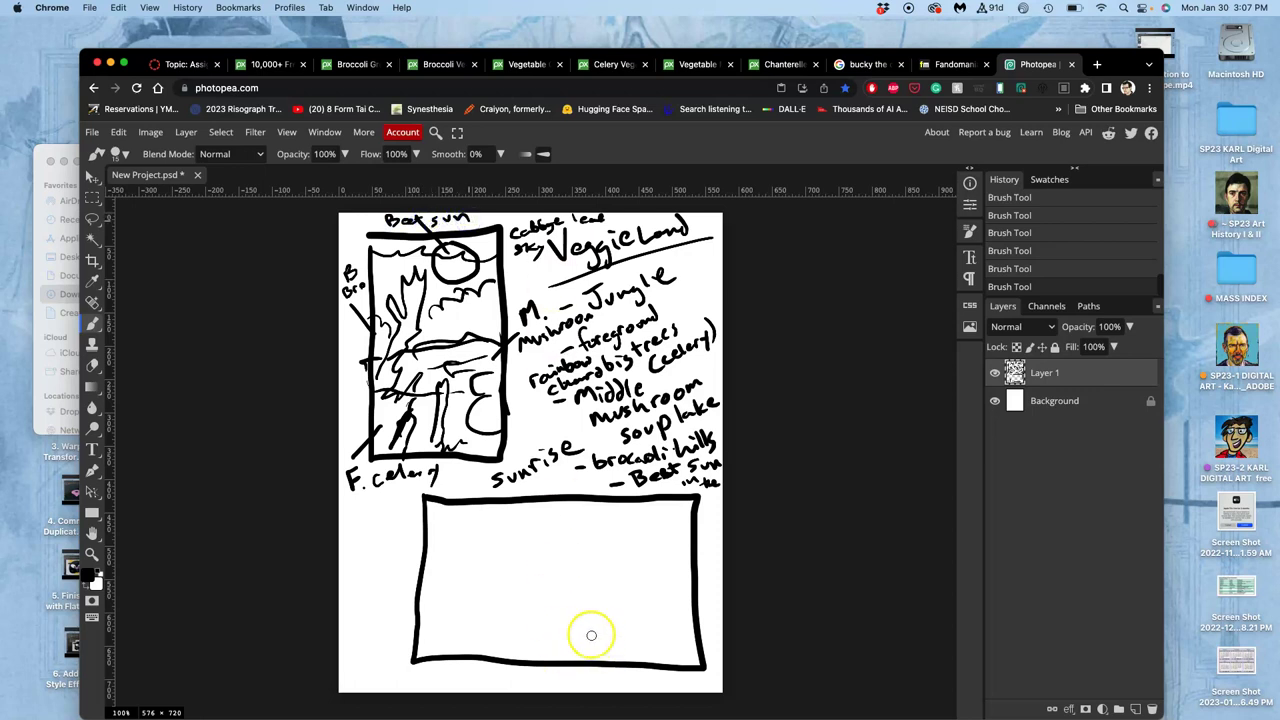
pyautogui.moveTo(440, 372)
pyautogui.mouseDown()
pyautogui.moveTo(465, 437)
pyautogui.moveTo(462, 422)
pyautogui.moveTo(489, 400)
pyautogui.moveTo(463, 423)
pyautogui.mouseUp()
pyautogui.moveTo(363, 508)
pyautogui.mouseDown()
pyautogui.moveTo(360, 530)
pyautogui.moveTo(409, 516)
pyautogui.mouseUp()
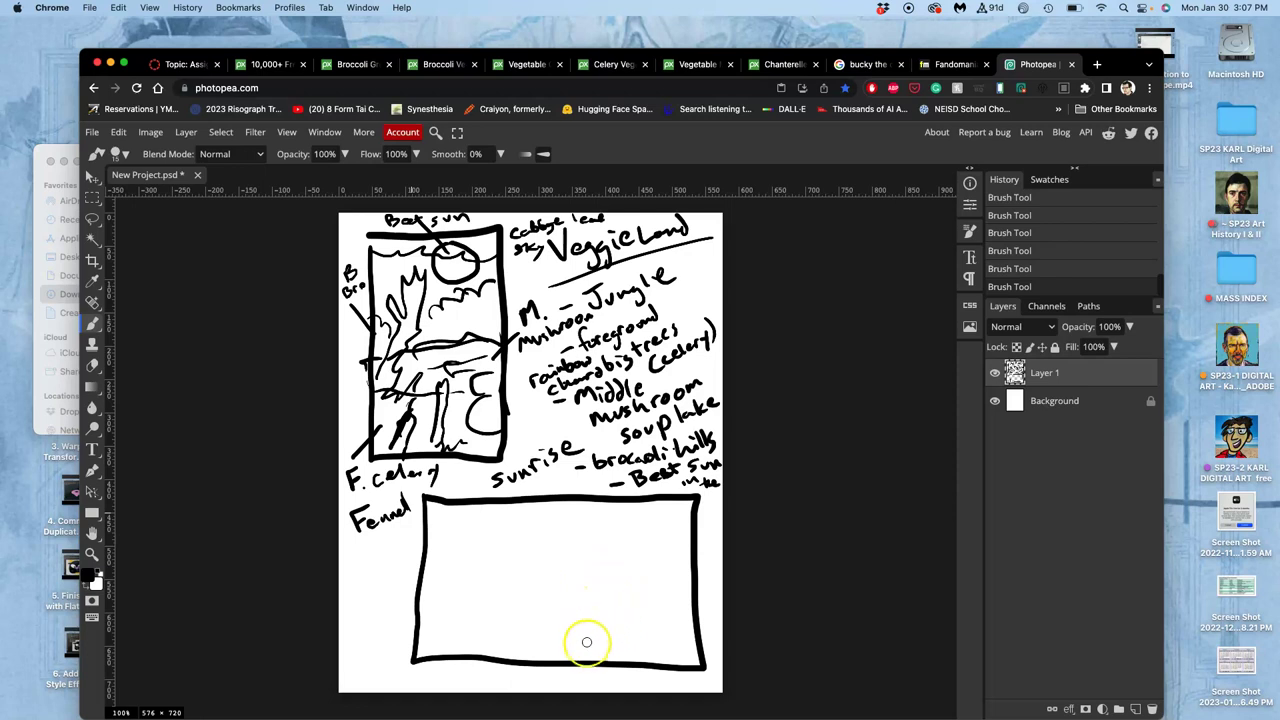
# Sketch grass blades, curved hills and landscape shapes across the wide lower frame
pyautogui.moveTo(620, 657)
pyautogui.mouseDown()
pyautogui.moveTo(600, 563)
pyautogui.moveTo(629, 600)
pyautogui.moveTo(629, 634)
pyautogui.mouseUp()
pyautogui.moveTo(541, 645)
pyautogui.mouseDown()
pyautogui.moveTo(530, 616)
pyautogui.moveTo(537, 660)
pyautogui.mouseUp()
pyautogui.moveTo(531, 626); pyautogui.dragTo(536, 655)
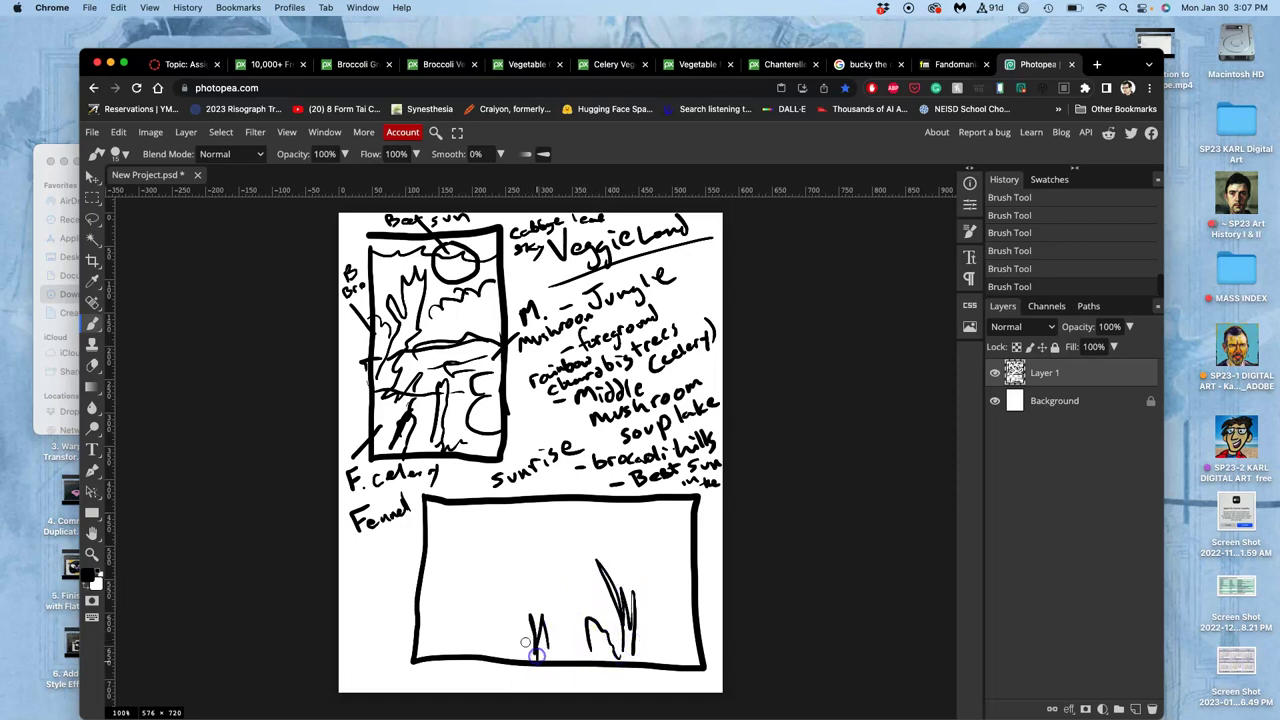
pyautogui.moveTo(482, 604)
pyautogui.mouseDown()
pyautogui.moveTo(517, 631)
pyautogui.moveTo(530, 664)
pyautogui.moveTo(656, 631)
pyautogui.moveTo(640, 551)
pyautogui.moveTo(598, 531)
pyautogui.moveTo(643, 547)
pyautogui.moveTo(635, 500)
pyautogui.moveTo(657, 530)
pyautogui.mouseUp()
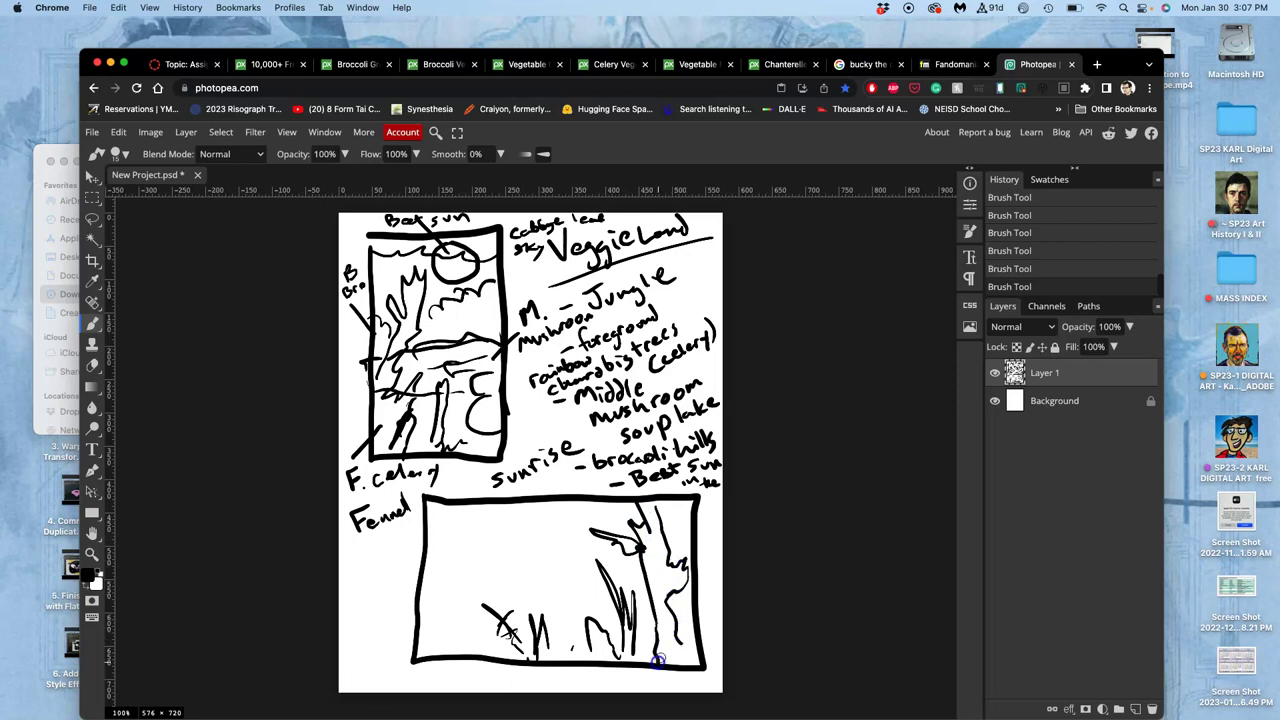
pyautogui.moveTo(686, 638)
pyautogui.mouseDown()
pyautogui.moveTo(698, 656)
pyautogui.moveTo(651, 663)
pyautogui.moveTo(648, 678)
pyautogui.mouseUp()
pyautogui.moveTo(423, 588)
pyautogui.mouseDown()
pyautogui.moveTo(456, 617)
pyautogui.moveTo(420, 625)
pyautogui.moveTo(471, 635)
pyautogui.moveTo(475, 649)
pyautogui.moveTo(422, 634)
pyautogui.moveTo(478, 634)
pyautogui.moveTo(459, 616)
pyautogui.moveTo(490, 651)
pyautogui.moveTo(454, 571)
pyautogui.moveTo(597, 564)
pyautogui.moveTo(453, 589)
pyautogui.moveTo(617, 603)
pyautogui.moveTo(551, 640)
pyautogui.moveTo(586, 633)
pyautogui.moveTo(548, 636)
pyautogui.mouseUp()
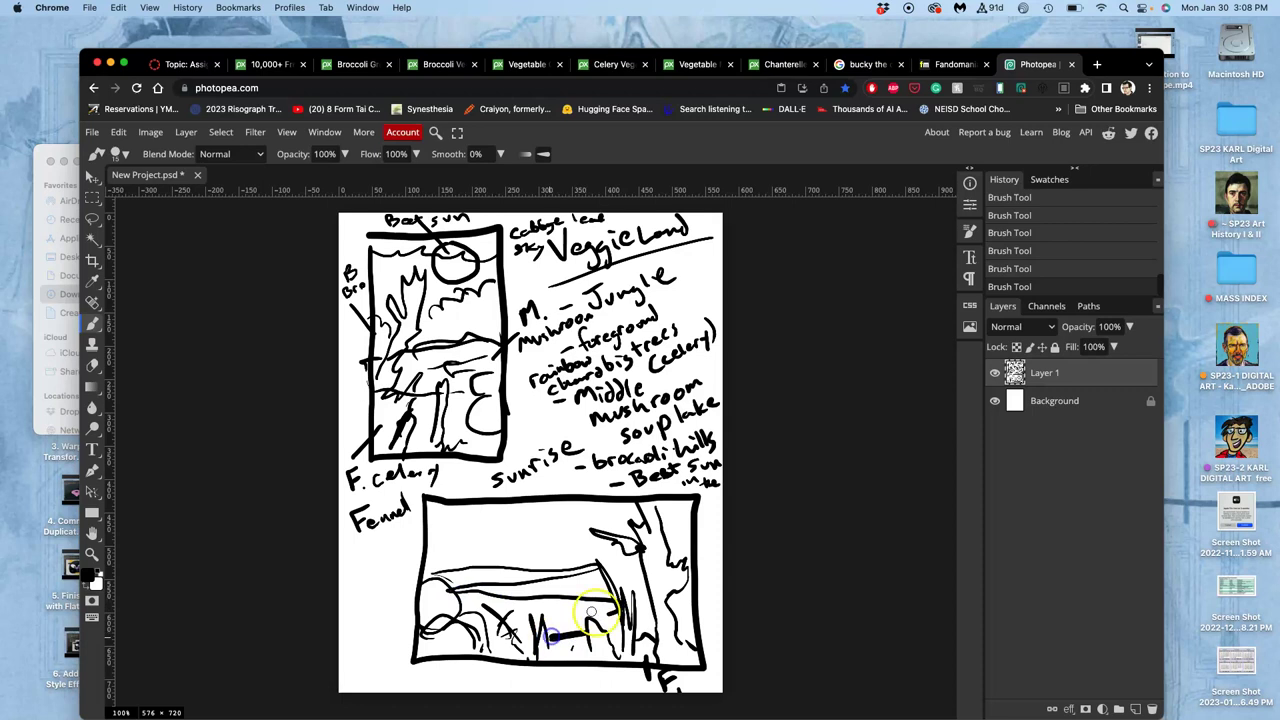
pyautogui.moveTo(511, 556)
pyautogui.mouseDown()
pyautogui.moveTo(535, 570)
pyautogui.moveTo(500, 563)
pyautogui.moveTo(443, 614)
pyautogui.moveTo(366, 629)
pyautogui.moveTo(381, 642)
pyautogui.moveTo(485, 545)
pyautogui.moveTo(444, 548)
pyautogui.mouseUp()
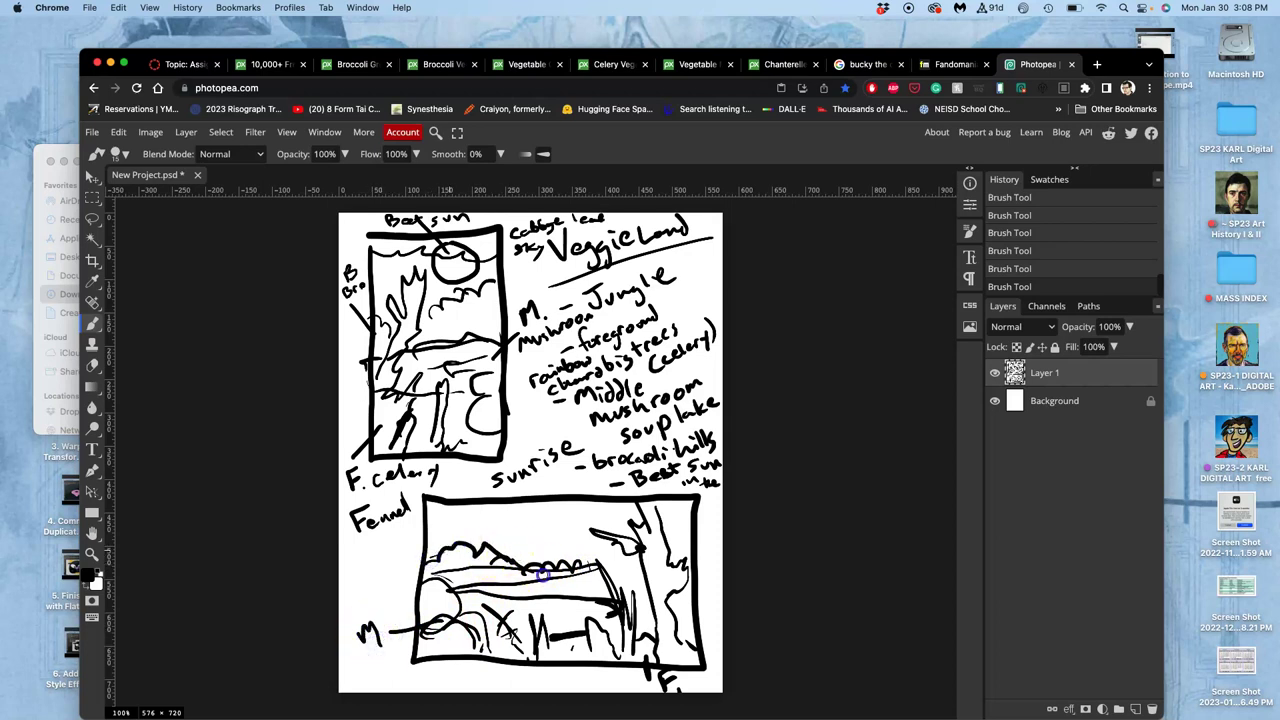
pyautogui.moveTo(671, 543); pyautogui.dragTo(677, 534)
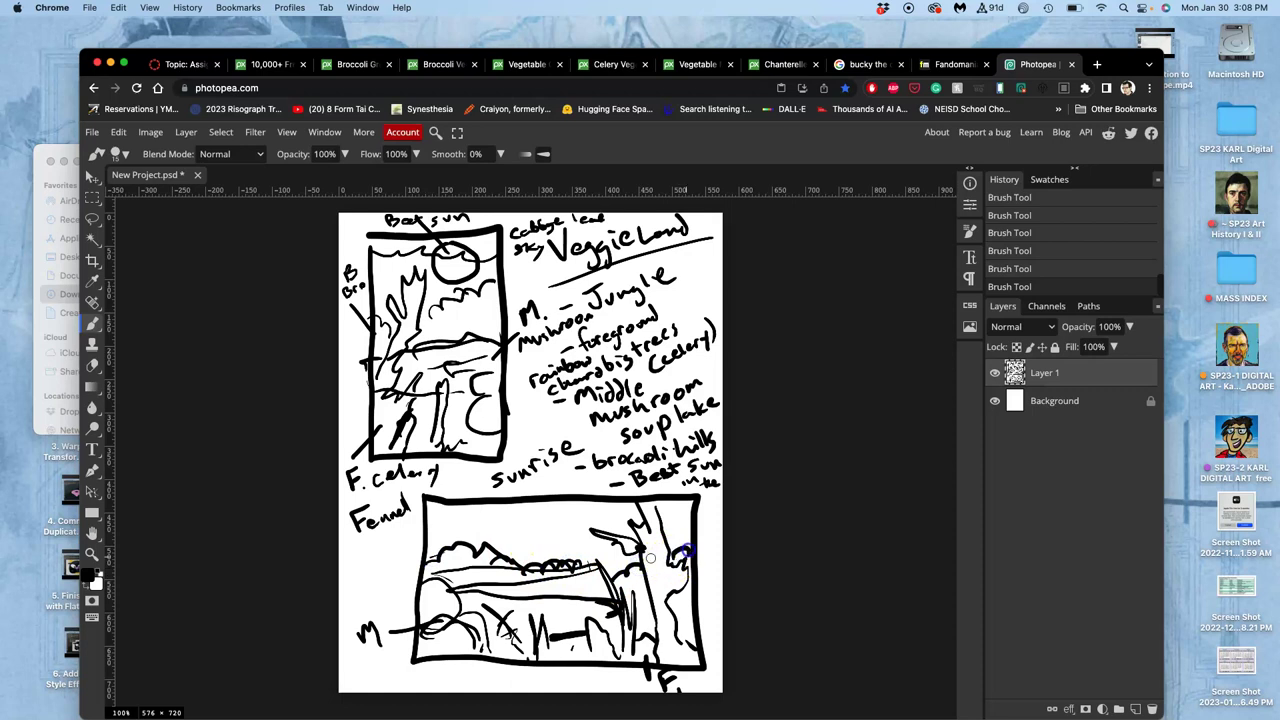
# Label the lower composition with B, Fennel and Cabbage, plus a line from the sun
pyautogui.moveTo(425, 566); pyautogui.dragTo(377, 585)
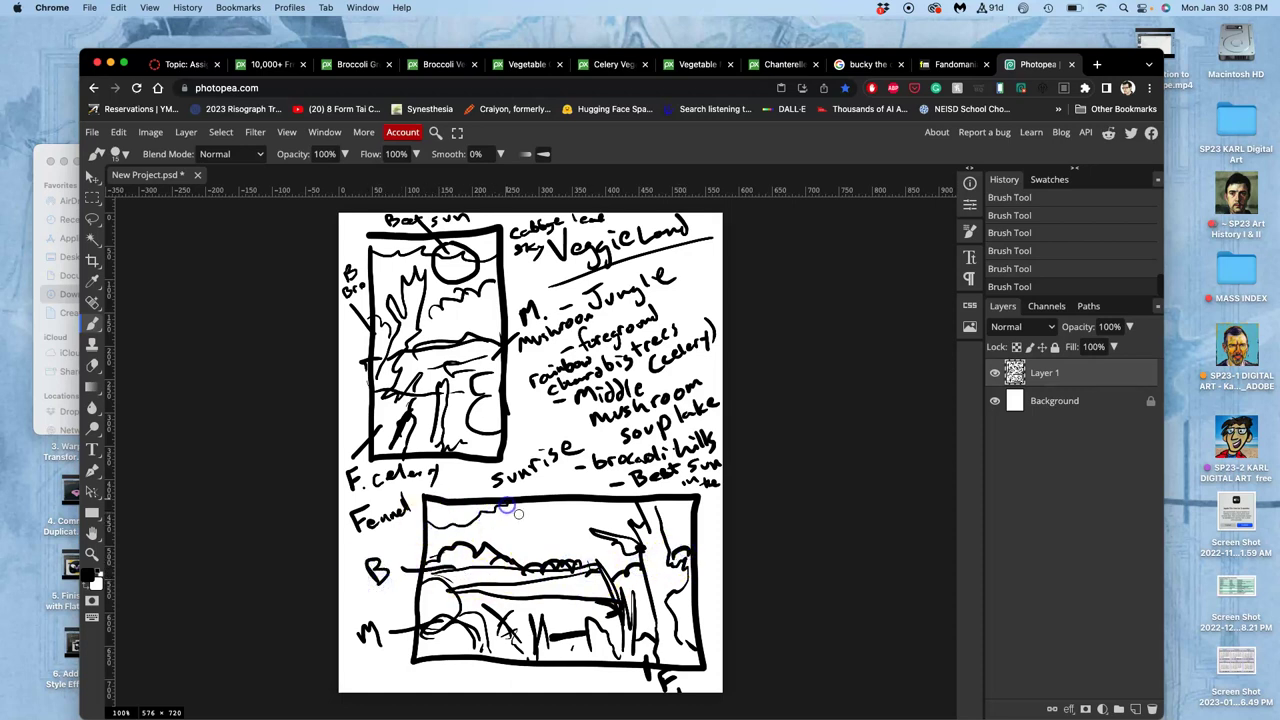
pyautogui.moveTo(518, 513); pyautogui.dragTo(565, 512)
pyautogui.click(534, 518)
pyautogui.click(432, 518)
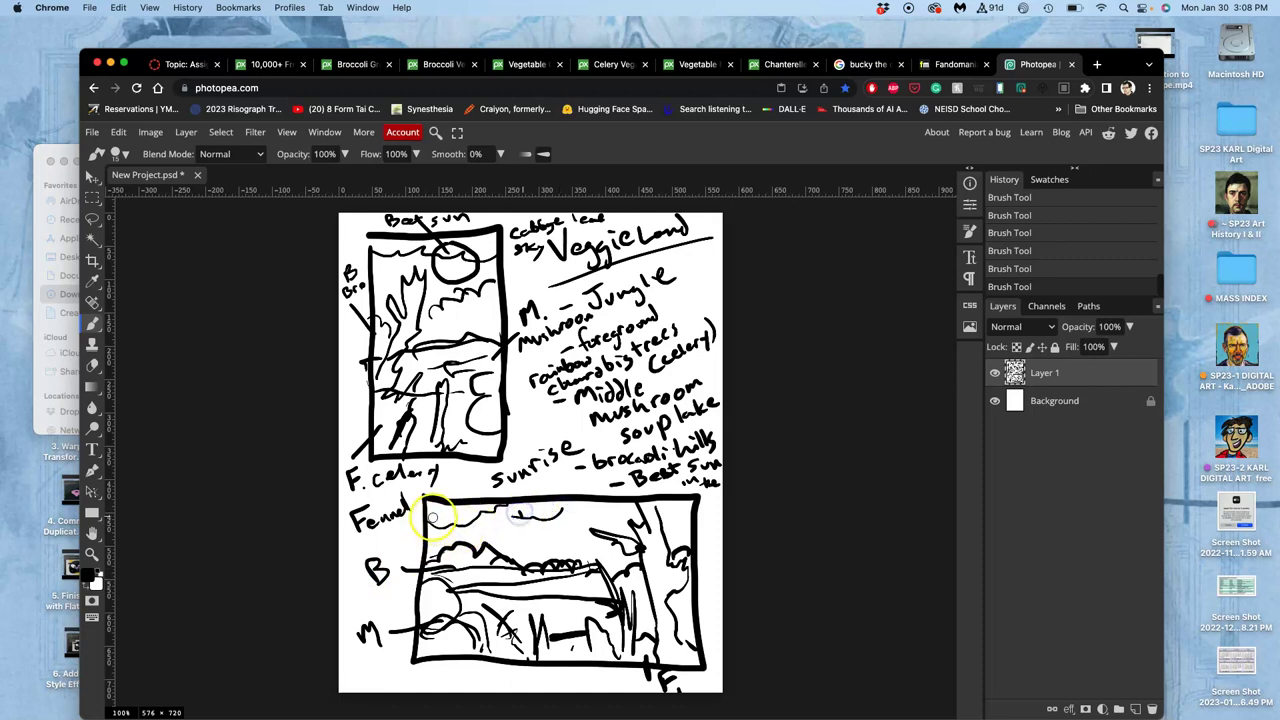
pyautogui.moveTo(432, 518)
pyautogui.mouseDown()
pyautogui.moveTo(385, 549)
pyautogui.moveTo(426, 546)
pyautogui.mouseUp()
pyautogui.moveTo(514, 520)
pyautogui.mouseDown()
pyautogui.moveTo(566, 514)
pyautogui.moveTo(488, 515)
pyautogui.moveTo(485, 526)
pyautogui.moveTo(524, 540)
pyautogui.moveTo(509, 520)
pyautogui.moveTo(557, 523)
pyautogui.mouseUp()
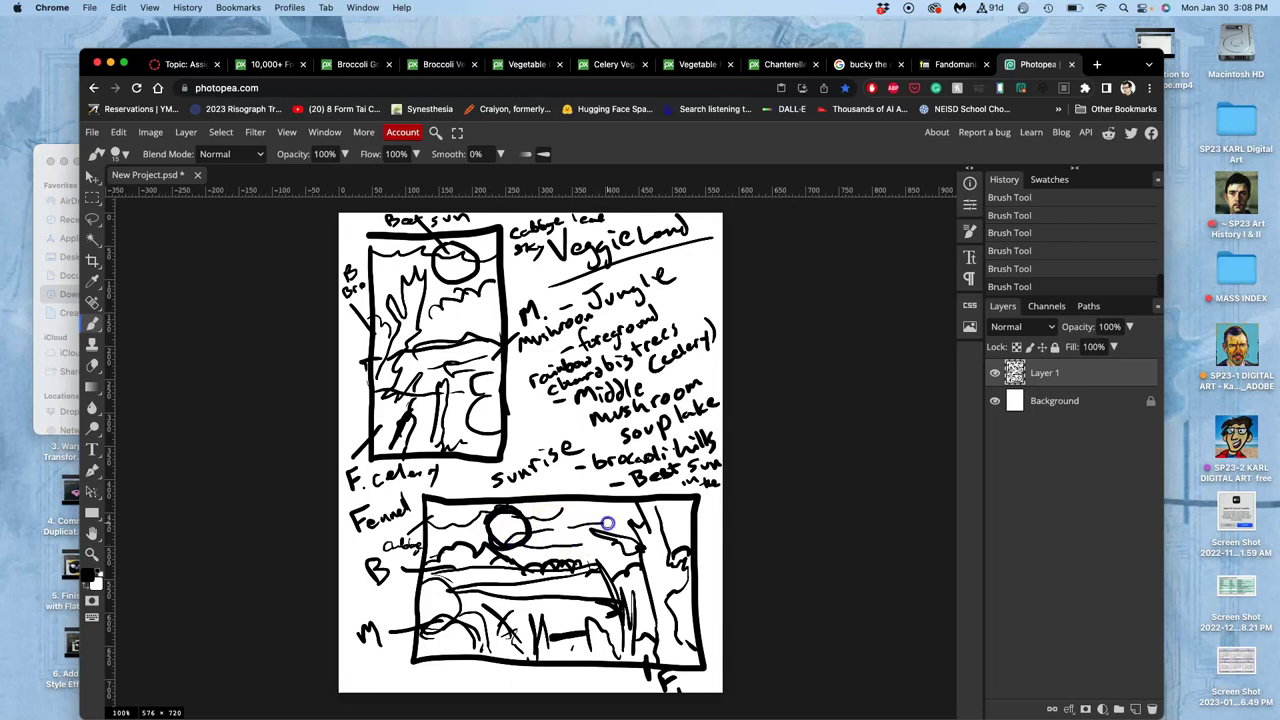
pyautogui.moveTo(518, 520); pyautogui.dragTo(557, 482)
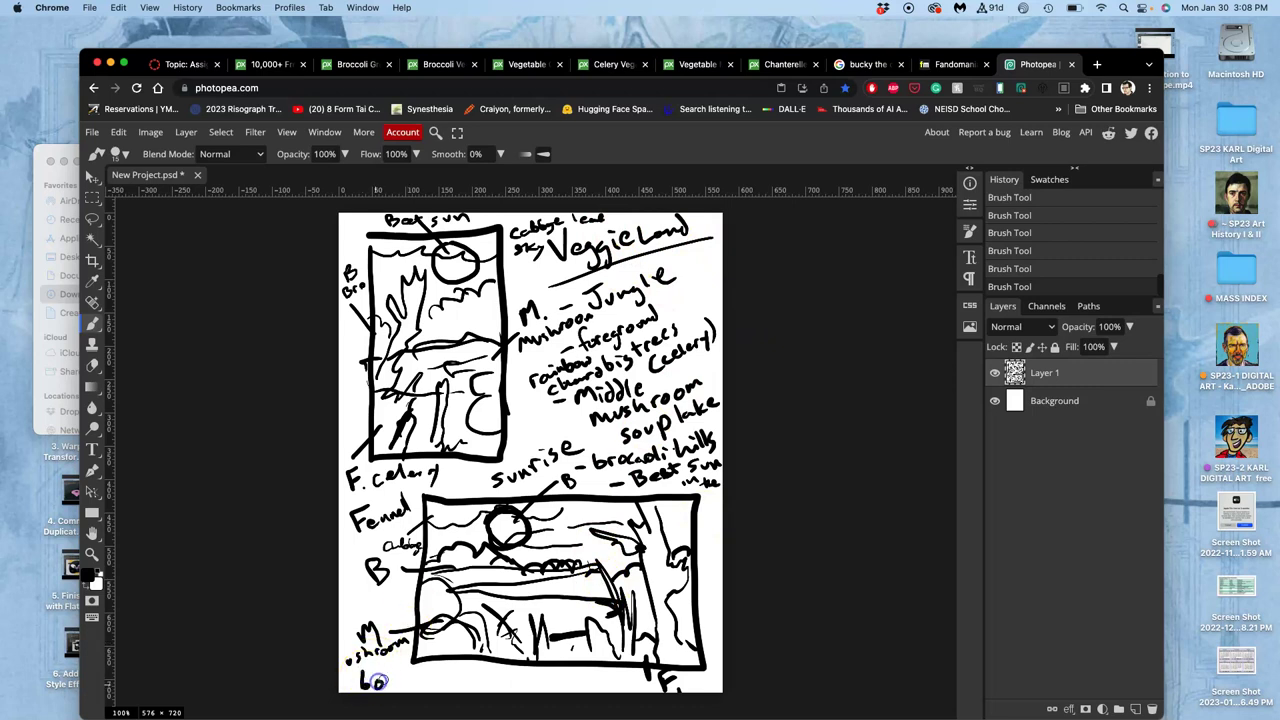
# Finish hand-lettering 'boulders' at the bottom left of the wide sunrise panel
pyautogui.moveTo(412, 677); pyautogui.dragTo(448, 685)
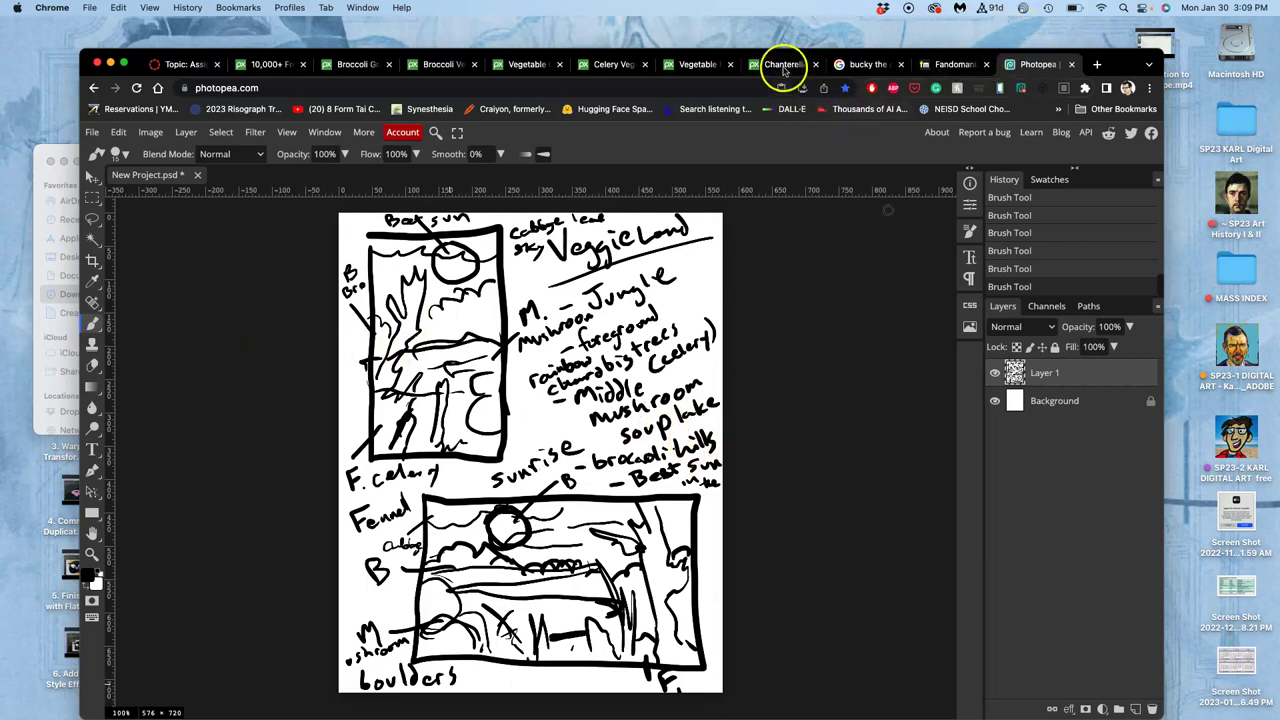
# Download the chanterelle mushroom photo from Pixabay as a JPG reference
pyautogui.click(786, 64)
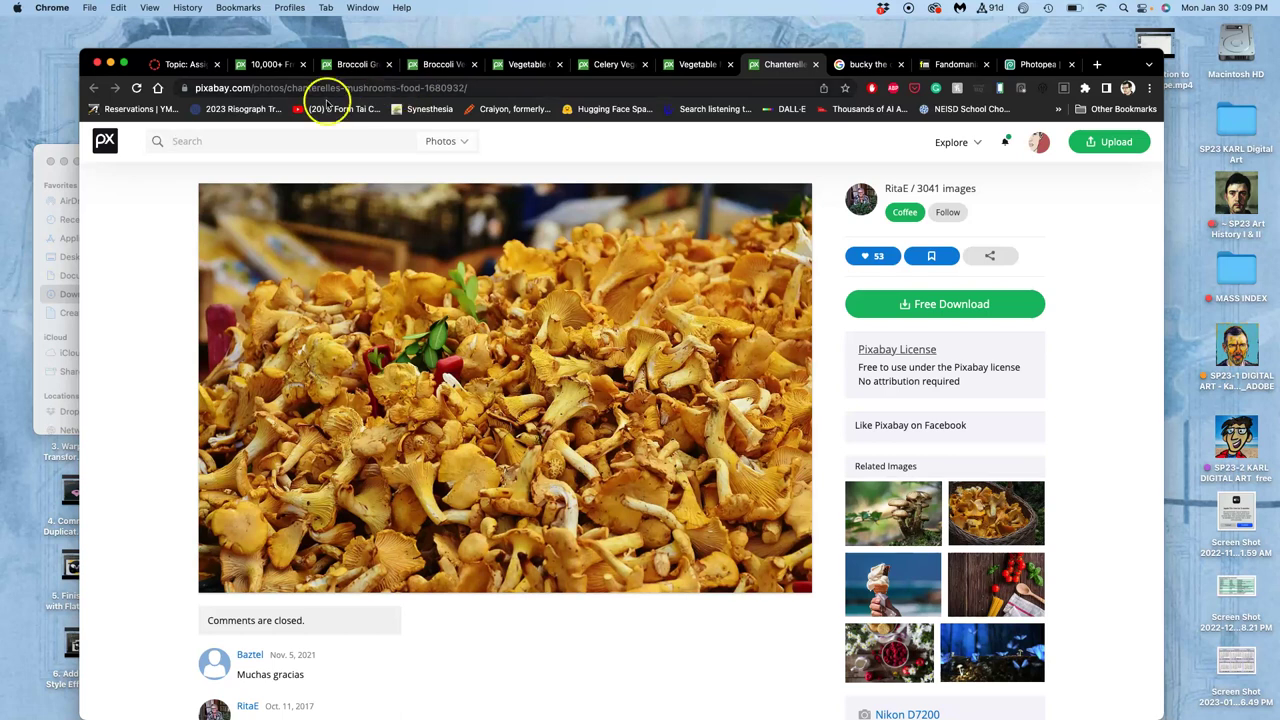
pyautogui.click(943, 305)
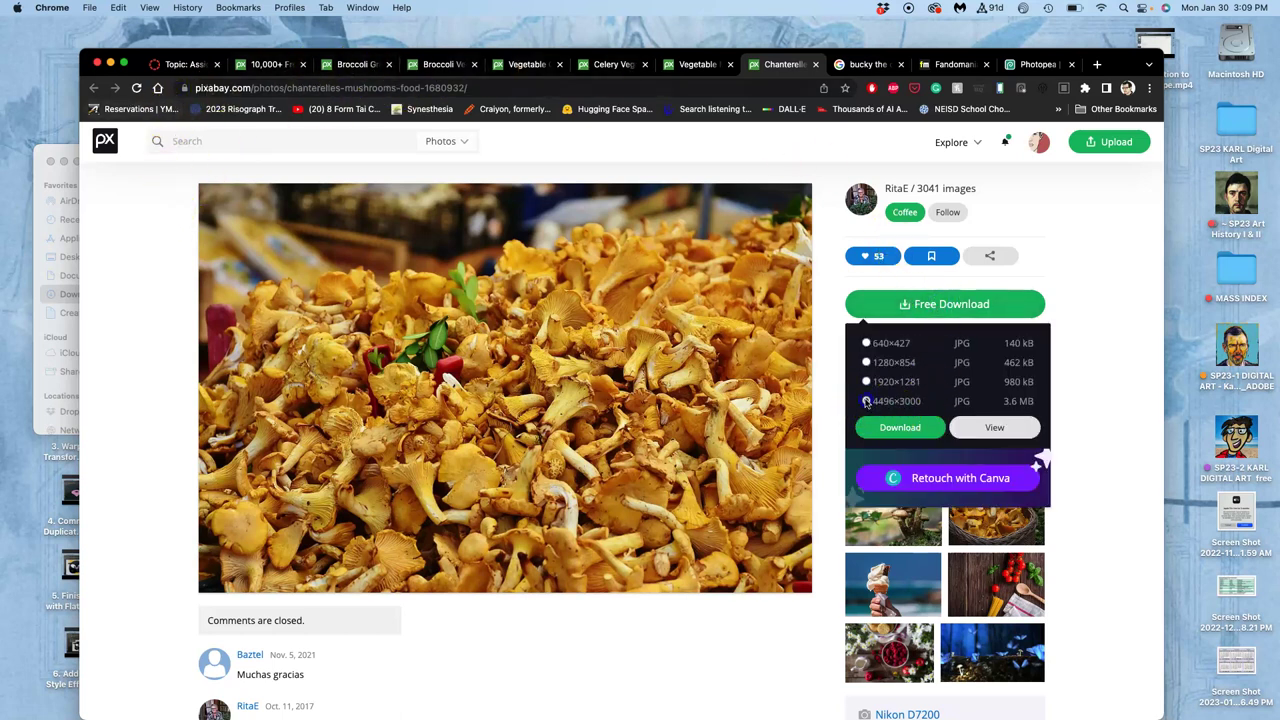
pyautogui.click(895, 427)
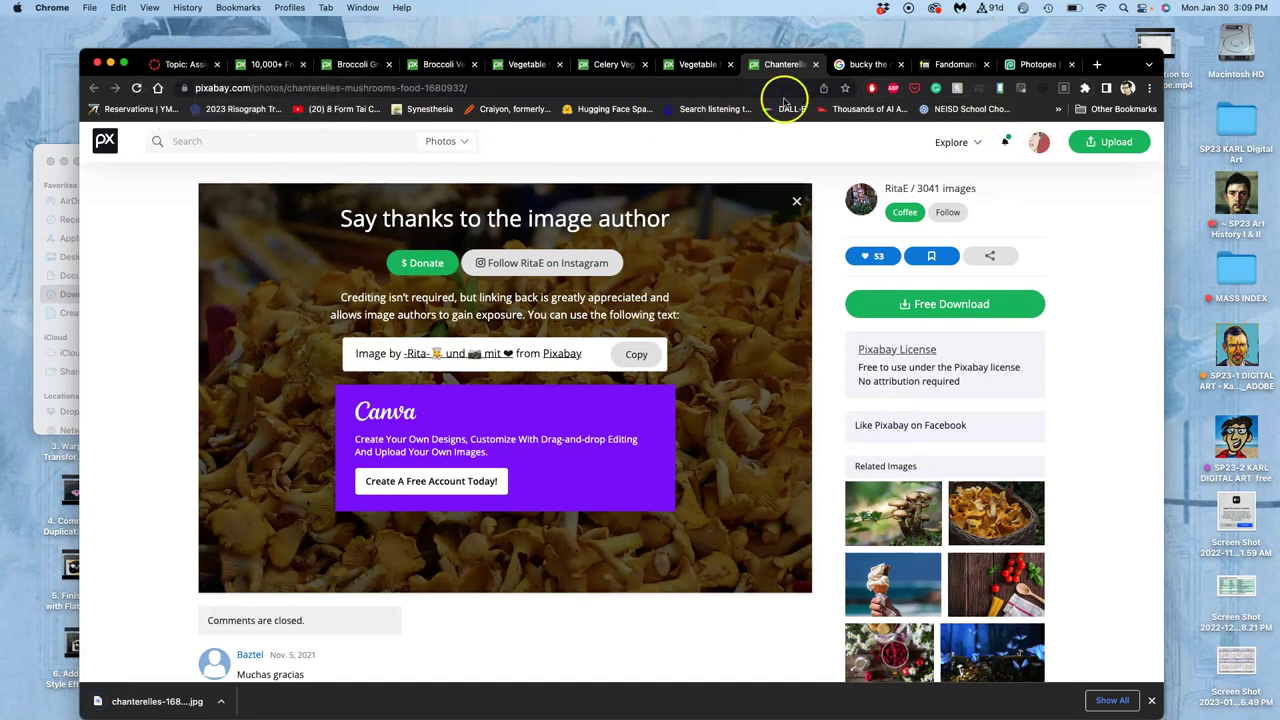
# Switch back to the Photopea tab showing the VeggieLand sketch document
pyautogui.click(1033, 64)
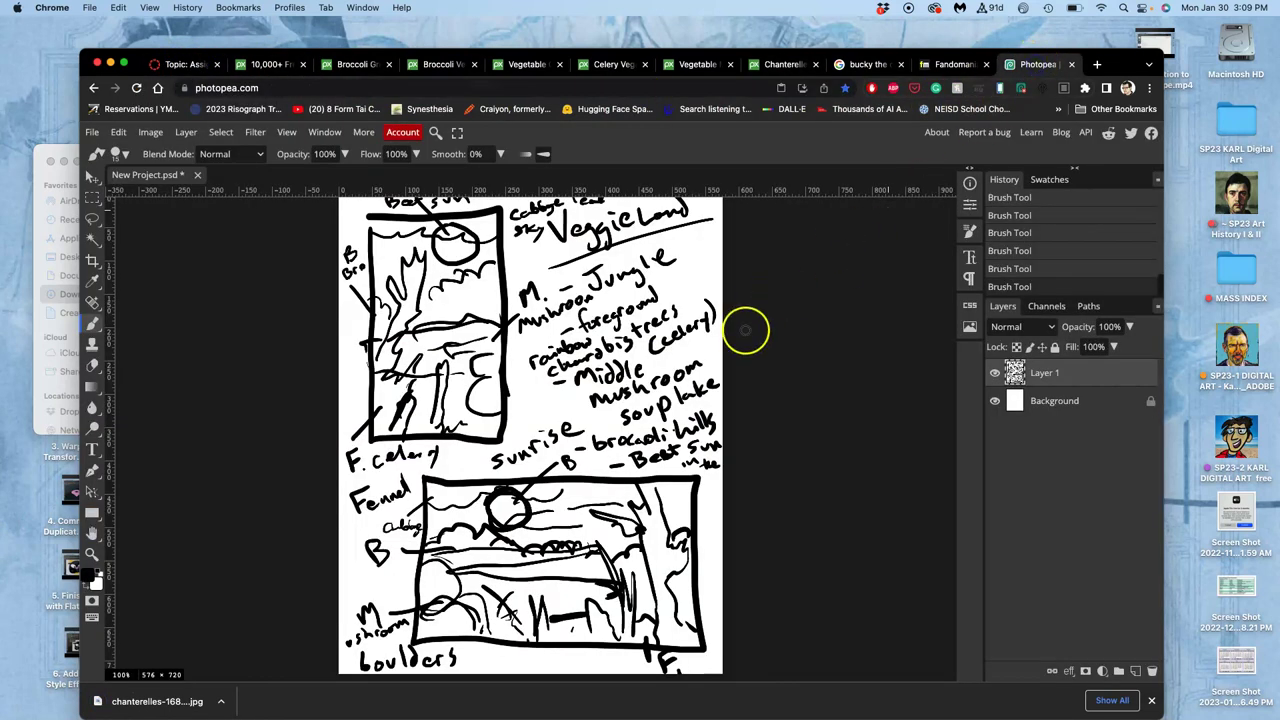